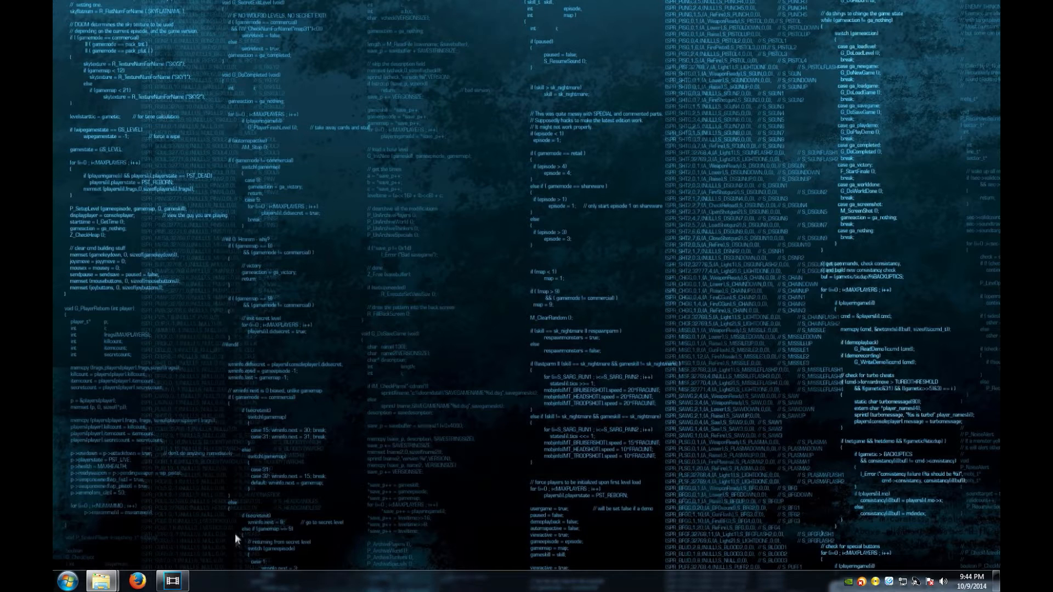
- Switch to Vegas Pro and add the Sony Deform effect to the DJI00024 clip on track 2
{"action": "left_click", "coordinate": [171, 582]}
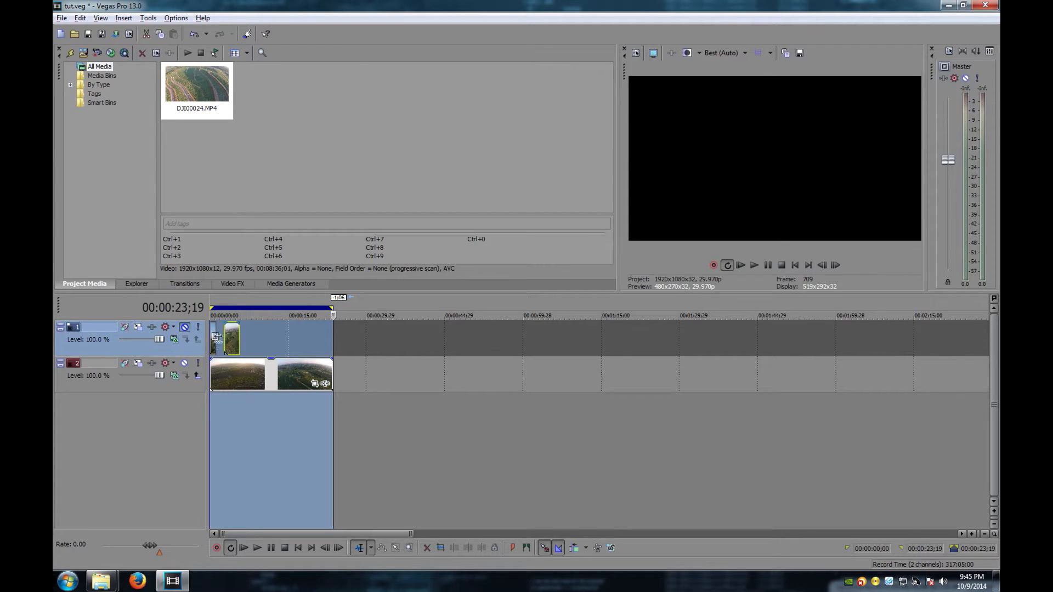
{"action": "left_click", "coordinate": [326, 385]}
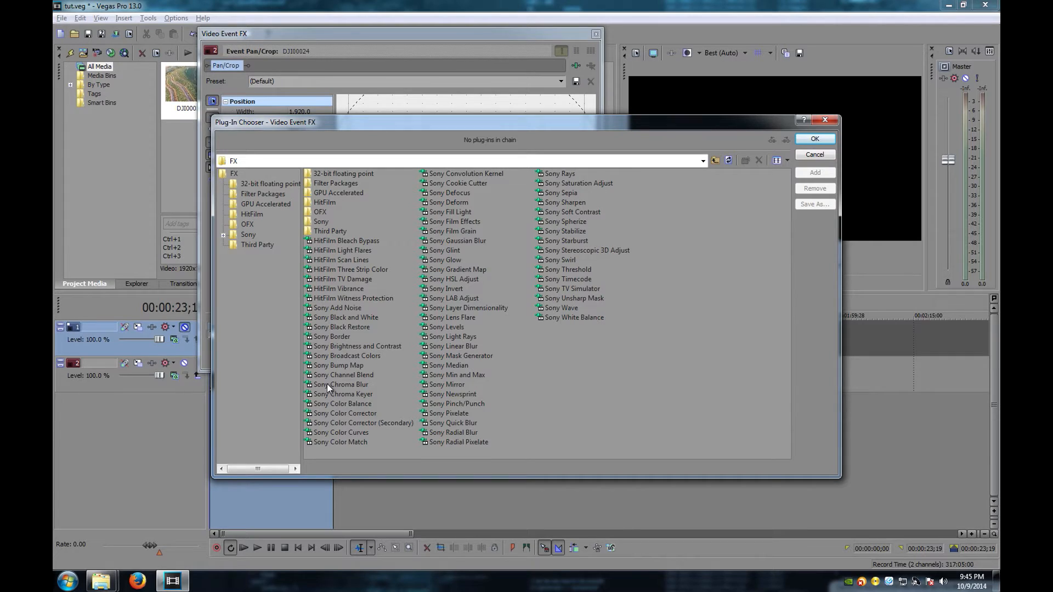
{"action": "left_click", "coordinate": [447, 203]}
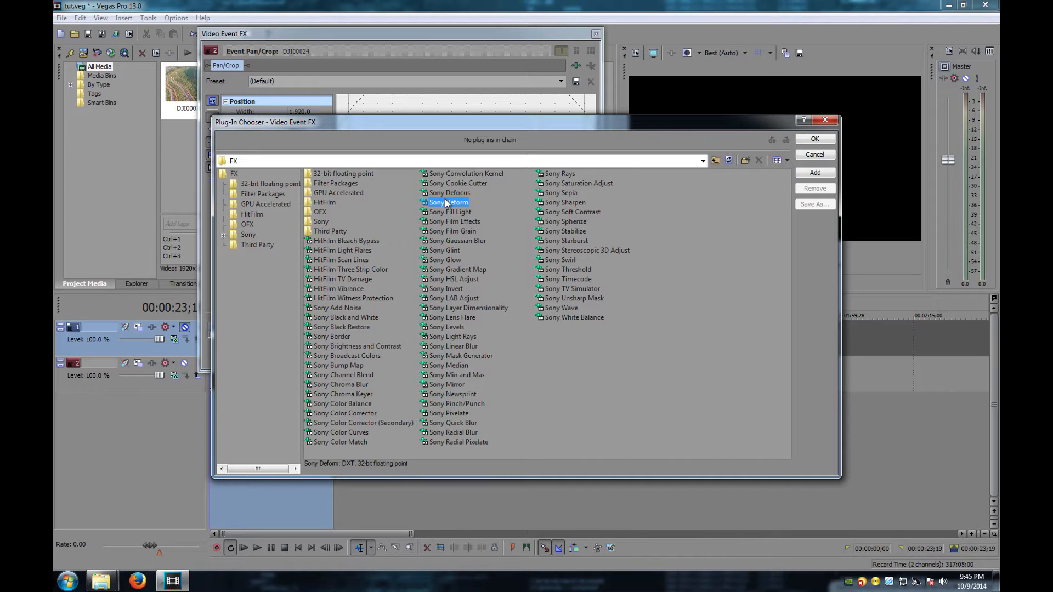
{"action": "left_click", "coordinate": [814, 139]}
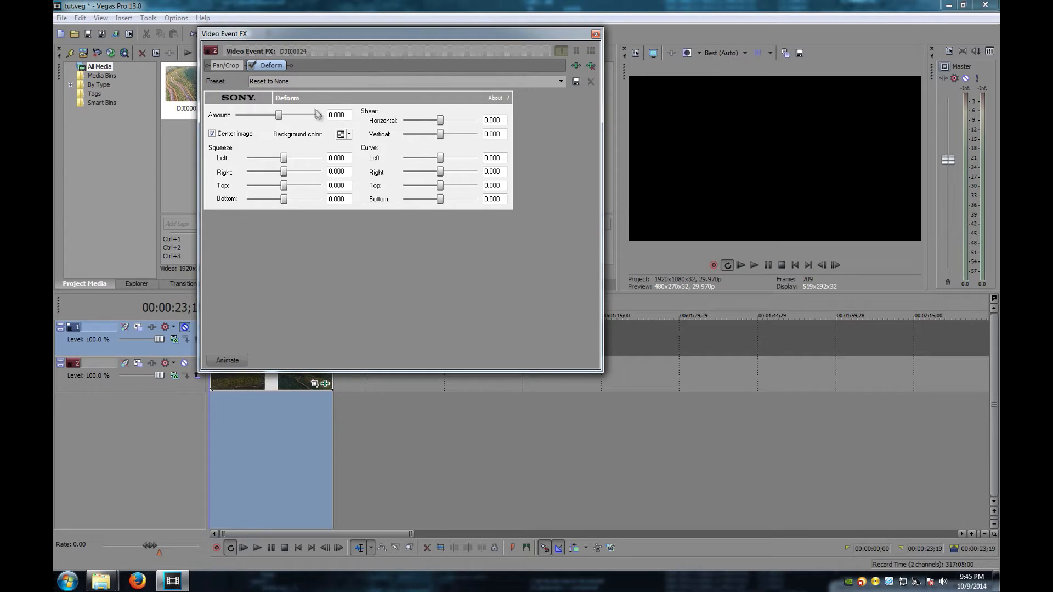
- Set the Deform amount to -0.500 and the top curve to about 0.374
{"action": "left_click", "coordinate": [347, 116]}
{"action": "type", "text": ".50"}
{"action": "left_click", "coordinate": [347, 155]}
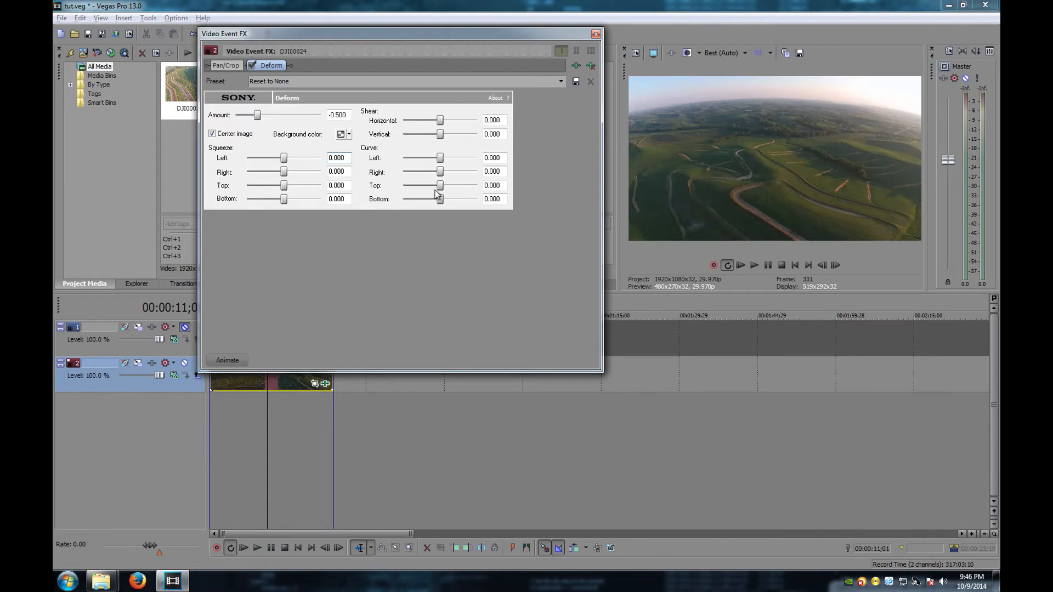
{"action": "left_click_drag", "start_coordinate": [440, 191], "coordinate": [454, 197]}
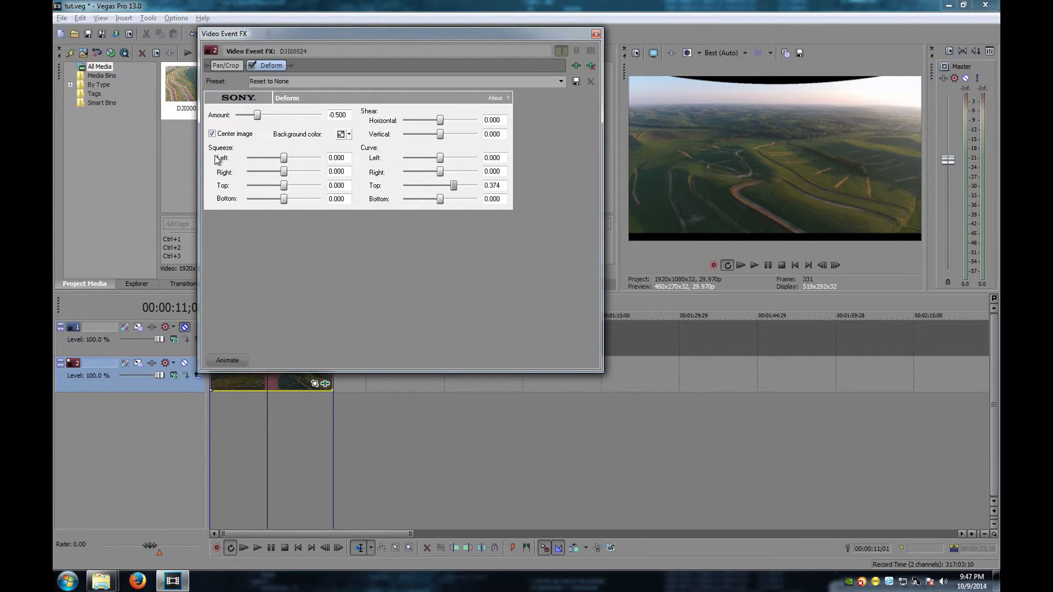
- Set both the left and right squeeze of the Deform effect to 0.240
{"action": "mouse_move", "coordinate": [282, 158]}
{"action": "left_mouse_down"}
{"action": "mouse_move", "coordinate": [296, 160]}
{"action": "mouse_move", "coordinate": [288, 172]}
{"action": "left_mouse_up"}
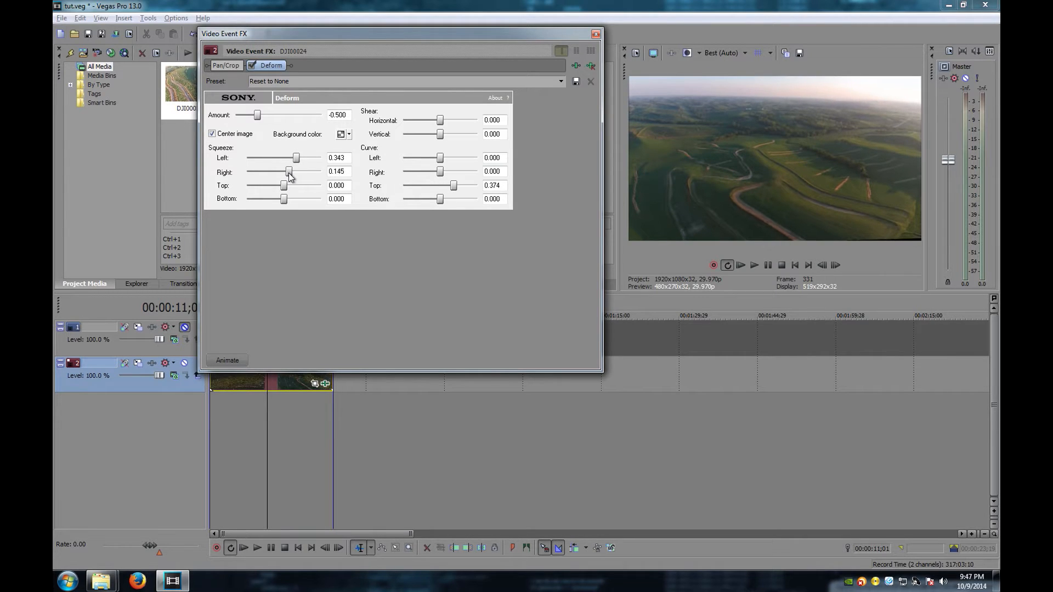
{"action": "double_click", "coordinate": [335, 171]}
{"action": "type", "text": "0.240"}
{"action": "left_click", "coordinate": [328, 159]}
{"action": "left_click_drag", "start_coordinate": [347, 158], "coordinate": [322, 159]}
{"action": "type", "text": "0.24"}
{"action": "double_click", "coordinate": [341, 172]}
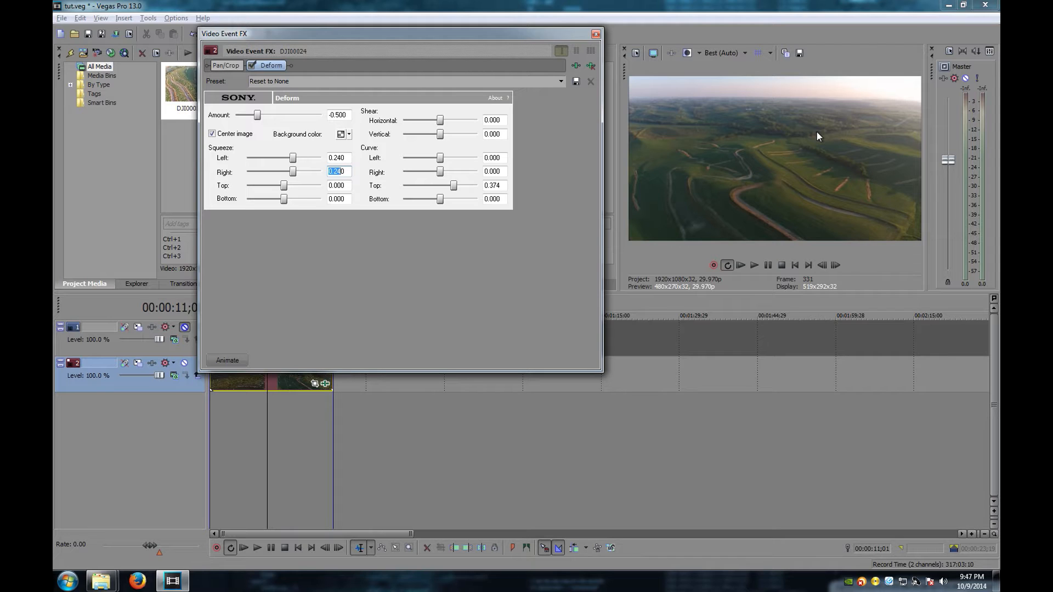
- Play the clip with the Deform effect switched off and back on to compare the horizon
{"action": "left_click", "coordinate": [754, 265]}
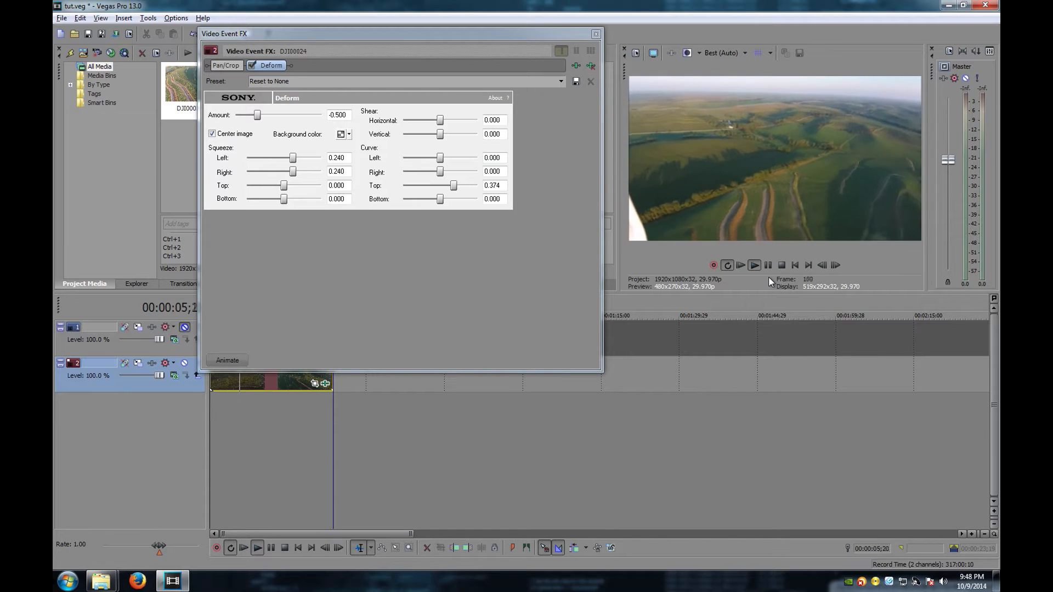
{"action": "left_click", "coordinate": [254, 64]}
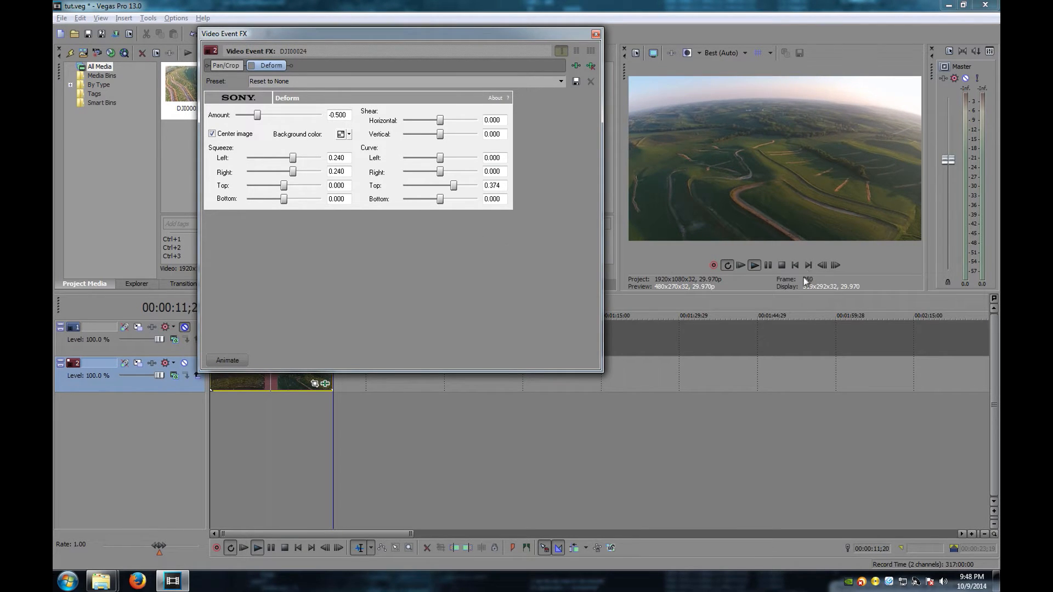
{"action": "left_click", "coordinate": [795, 265]}
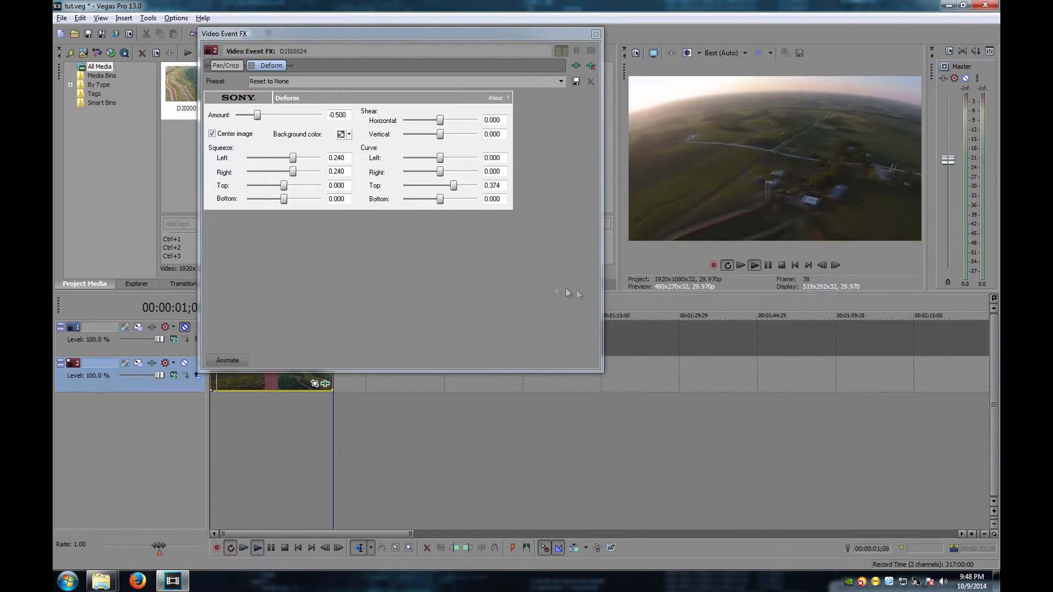
{"action": "left_click", "coordinate": [251, 65]}
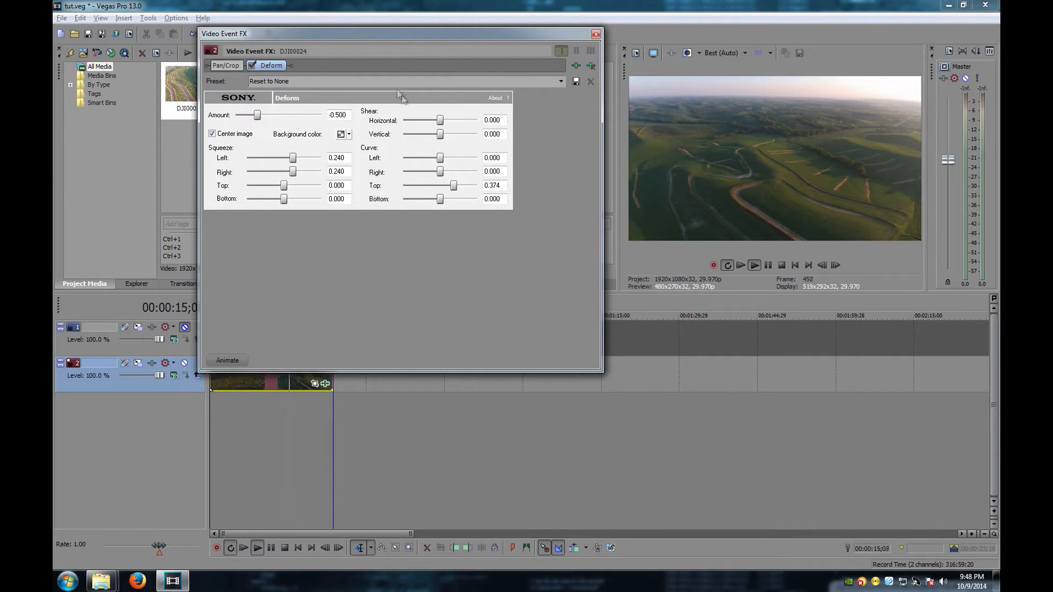
- Try a top curve of 0 in the Deform effect and reselect that value for editing
{"action": "double_click", "coordinate": [502, 186]}
{"action": "type", "text": "0"}
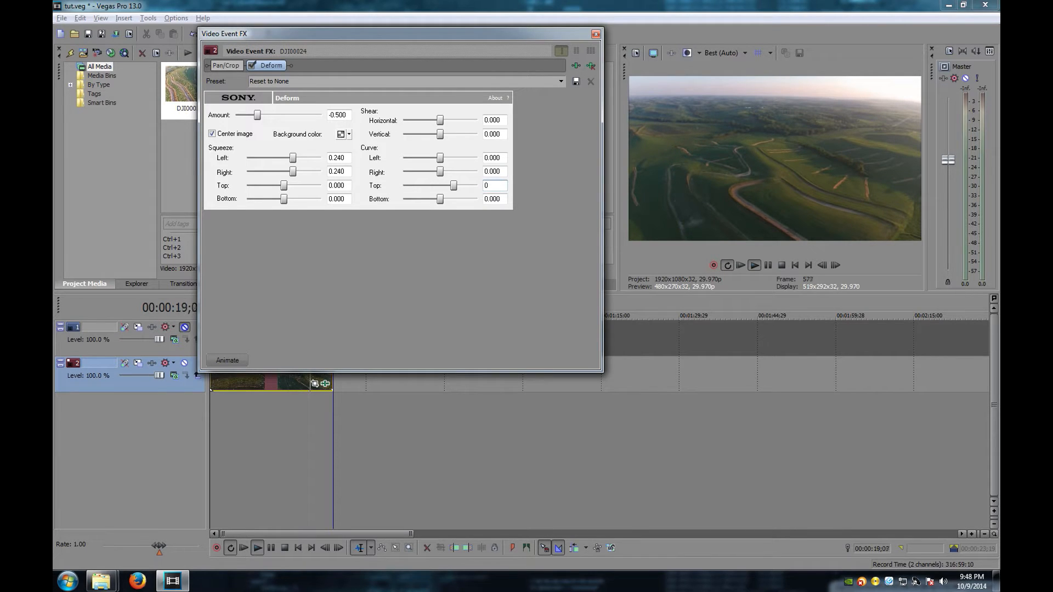
{"action": "key", "text": "Return"}
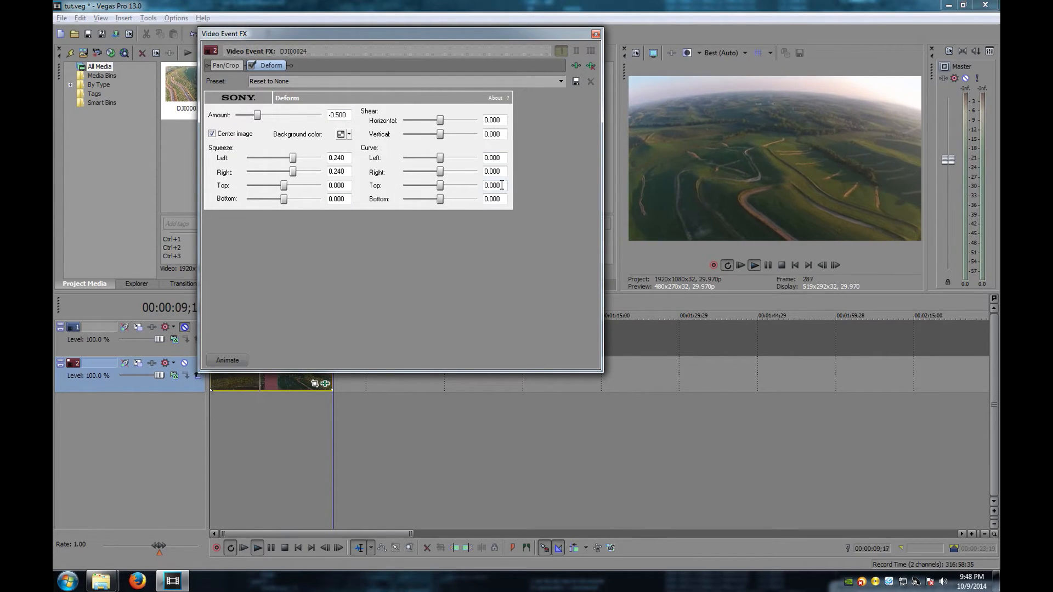
{"action": "left_click_drag", "start_coordinate": [502, 186], "coordinate": [452, 189]}
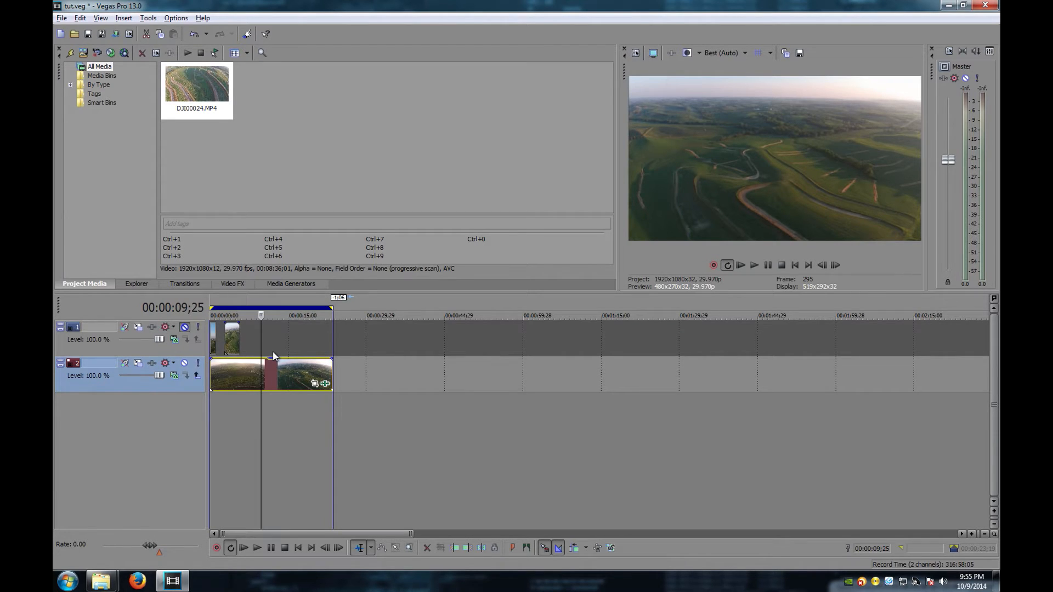
- Mute track 2 and unmute track 1
{"action": "left_click", "coordinate": [184, 364]}
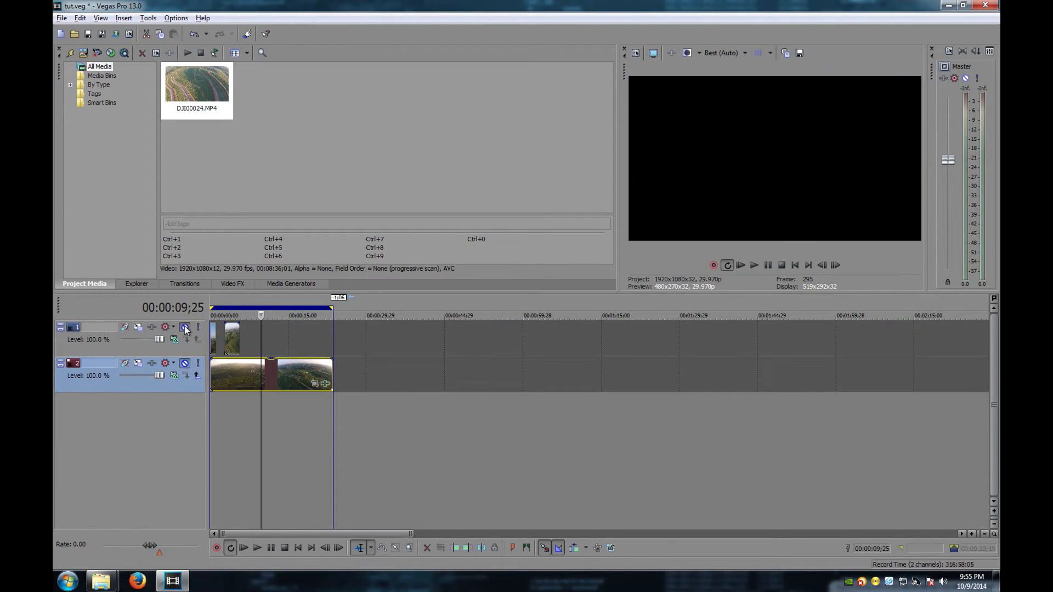
{"action": "left_click", "coordinate": [184, 327]}
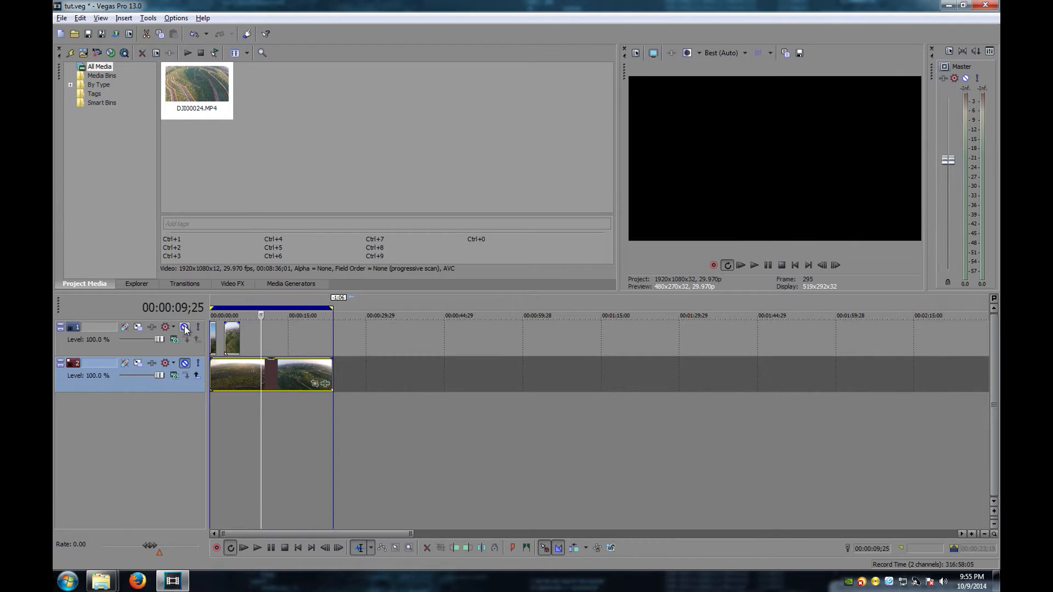
- Loop playback over each of the two clips on track 1 to examine their horizons, and stop on the second clip
{"action": "left_click", "coordinate": [212, 331]}
{"action": "double_click", "coordinate": [216, 333]}
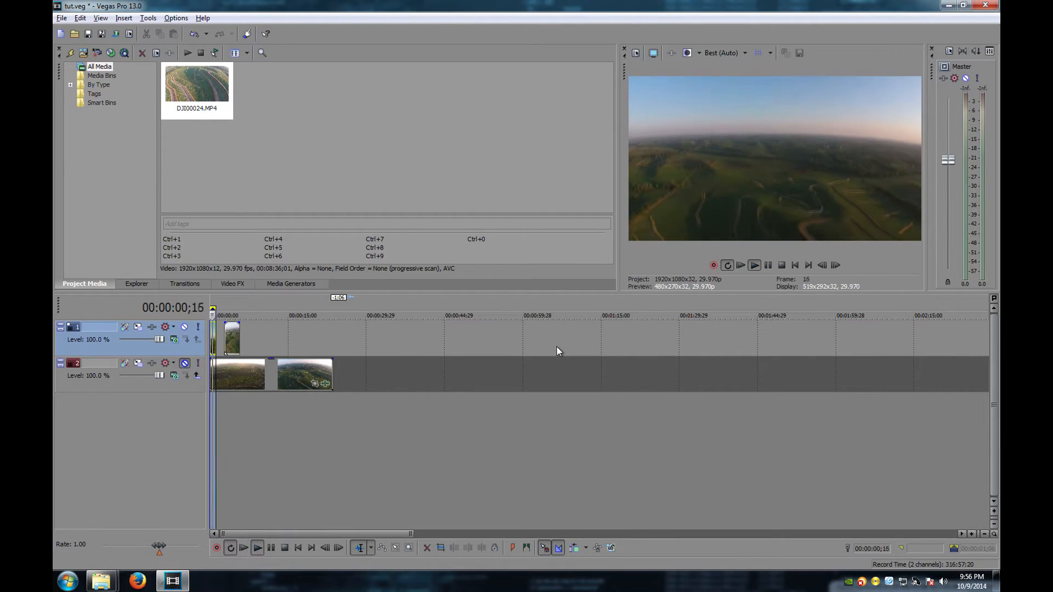
{"action": "left_click", "coordinate": [228, 334]}
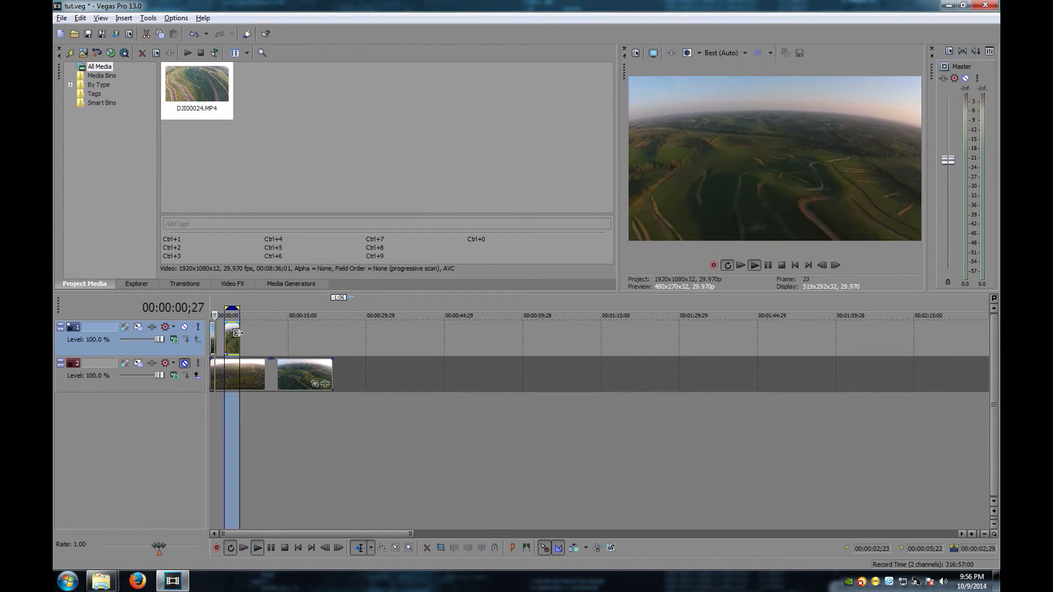
{"action": "double_click", "coordinate": [231, 333]}
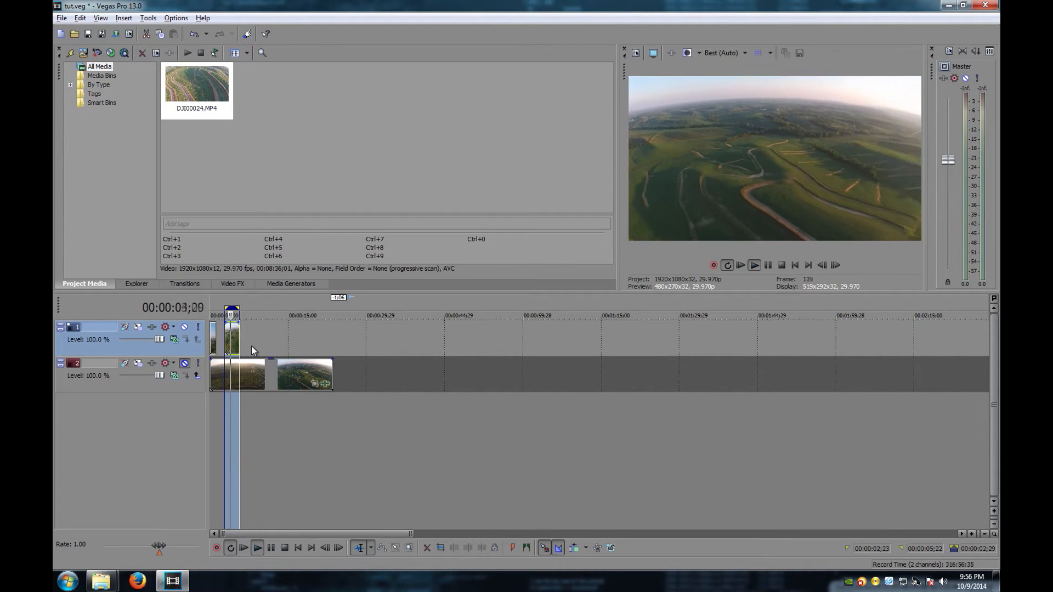
{"action": "key", "text": "j"}
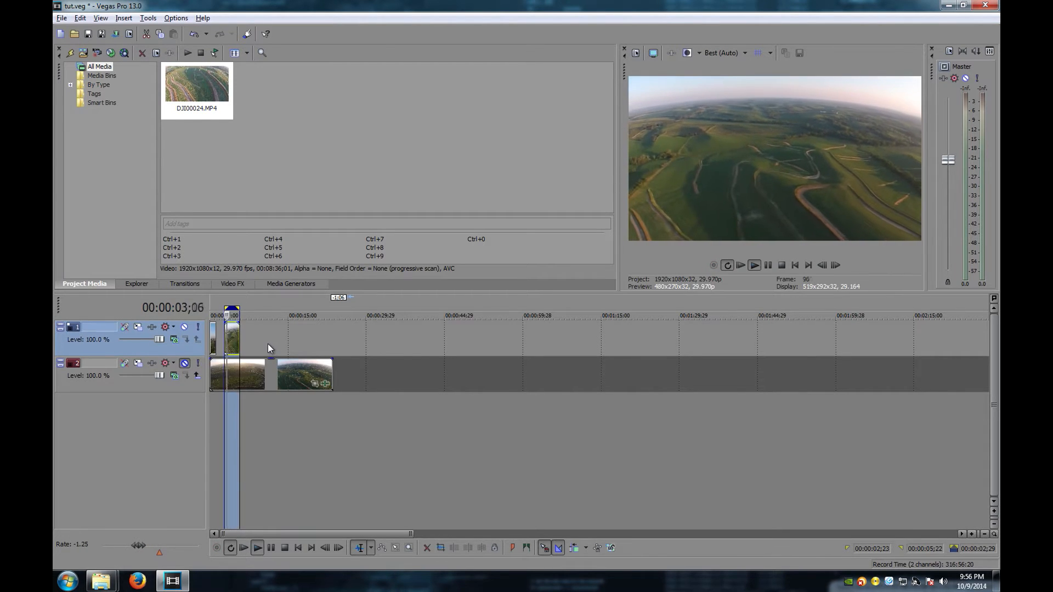
{"action": "left_click", "coordinate": [233, 341]}
{"action": "scroll", "coordinate": [233, 341], "scroll_direction": "up", "scroll_amount": 5}
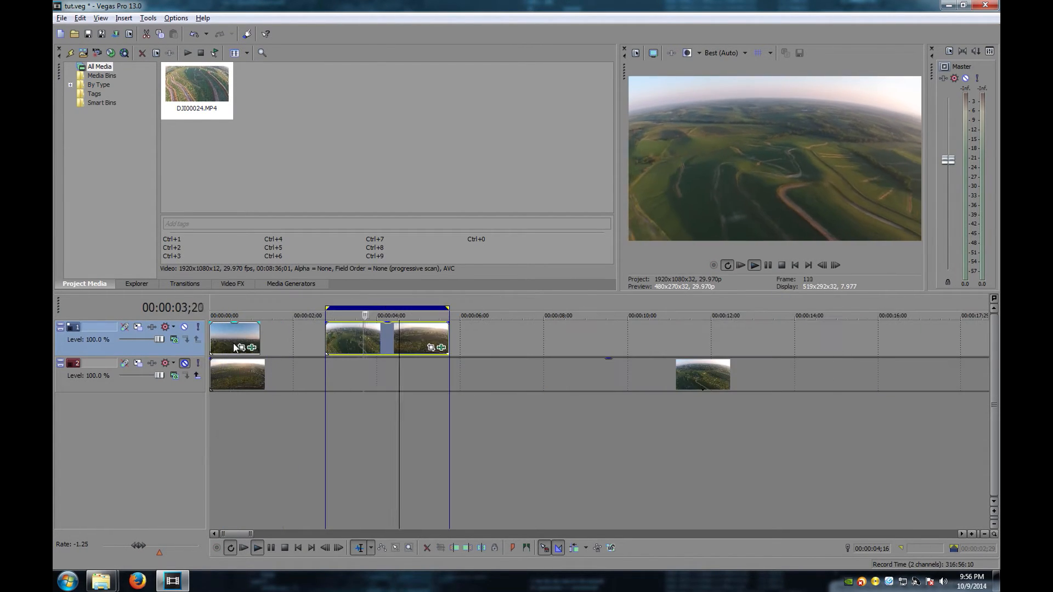
{"action": "left_click", "coordinate": [781, 266]}
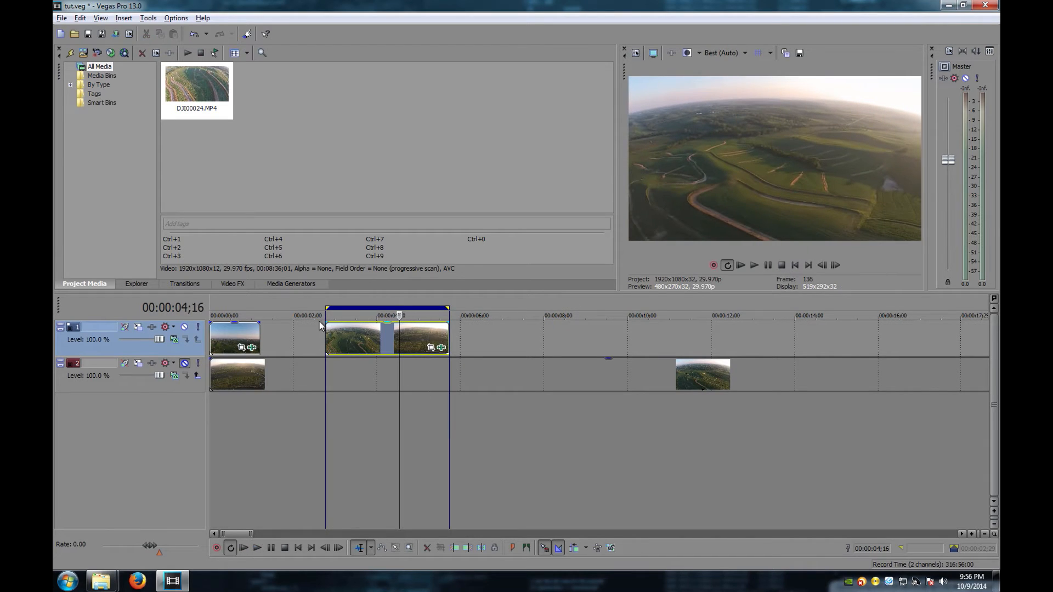
- Show the Deform keyframe timeline for the second clip on track 1 and place its cursor at 00:00:02;27
{"action": "left_click", "coordinate": [441, 347]}
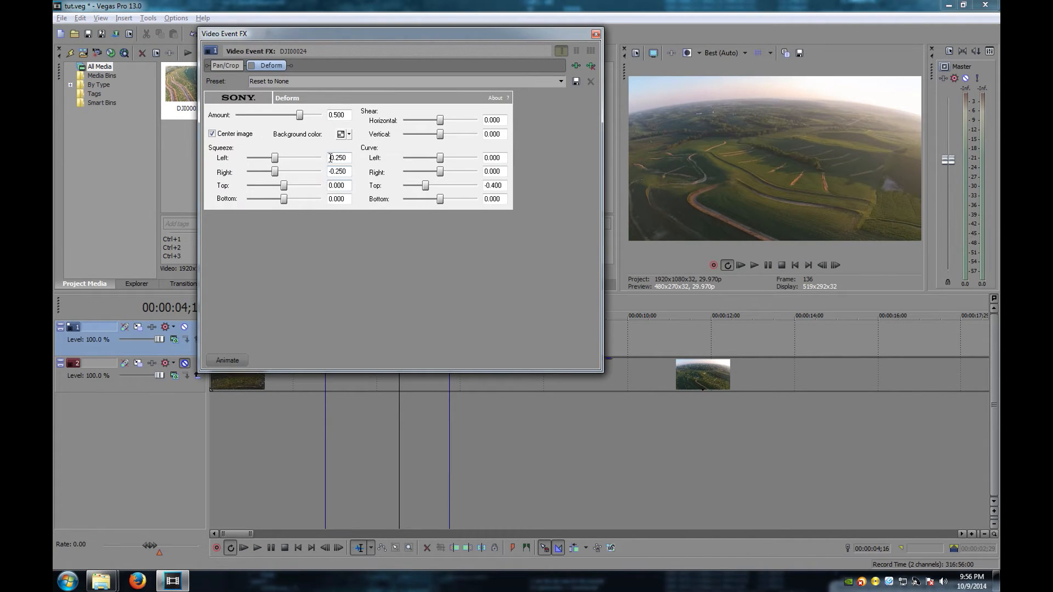
{"action": "left_click", "coordinate": [230, 358]}
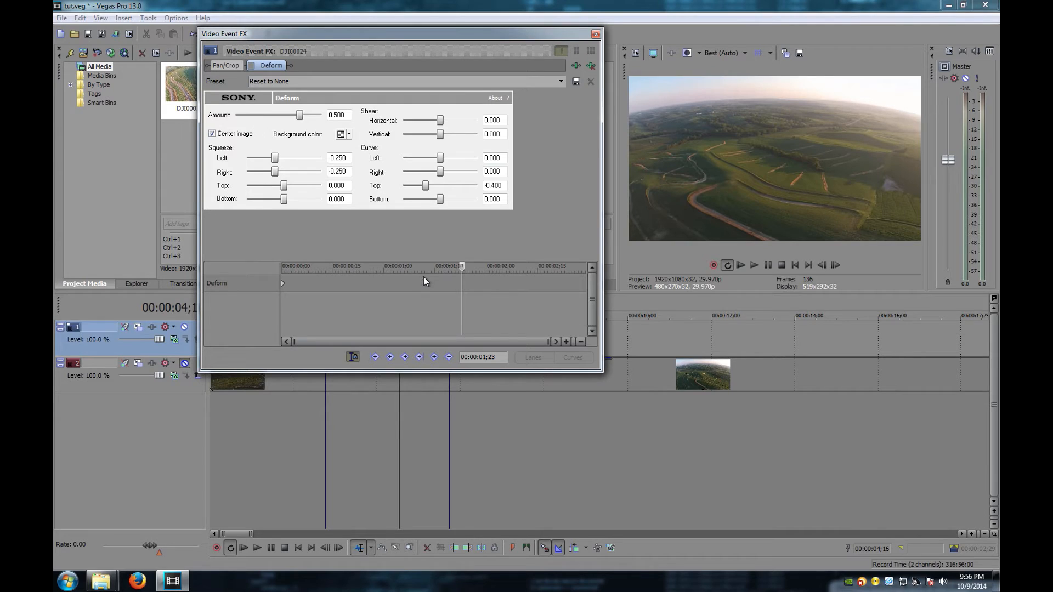
{"action": "left_click", "coordinate": [282, 284]}
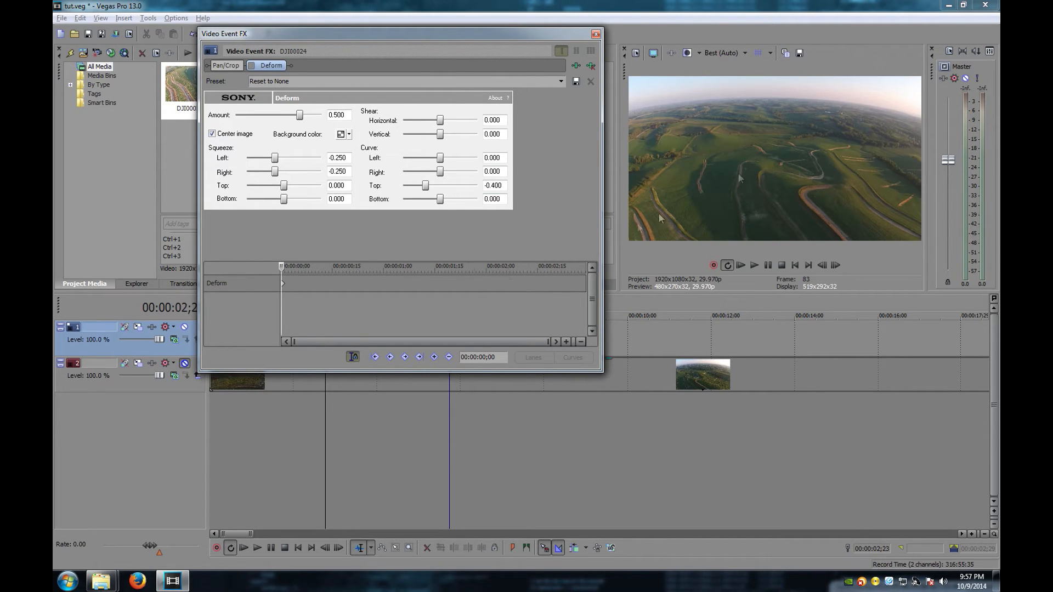
{"action": "left_click", "coordinate": [584, 285]}
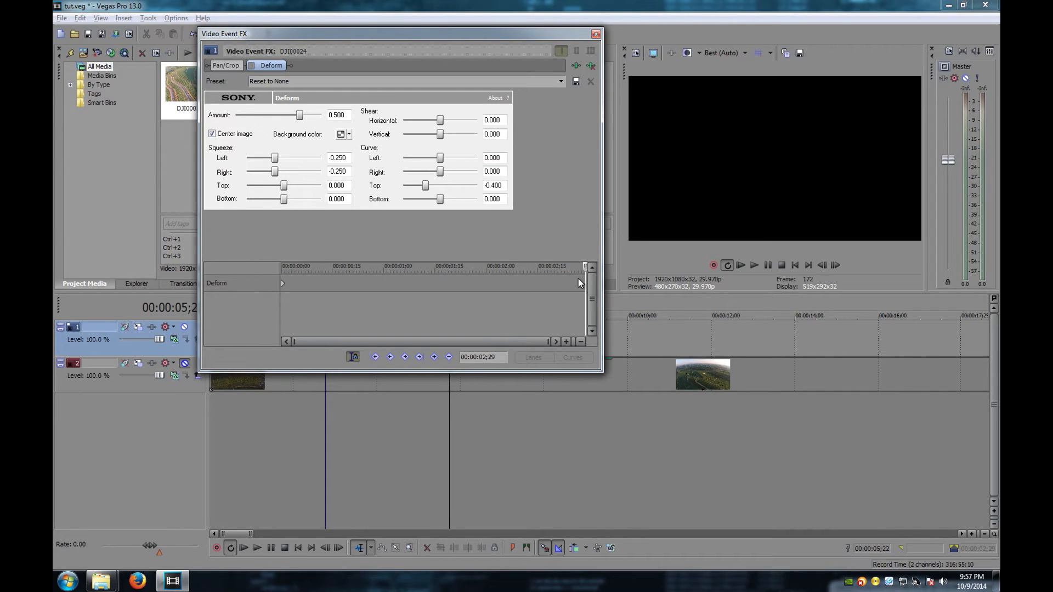
{"action": "left_click", "coordinate": [578, 280]}
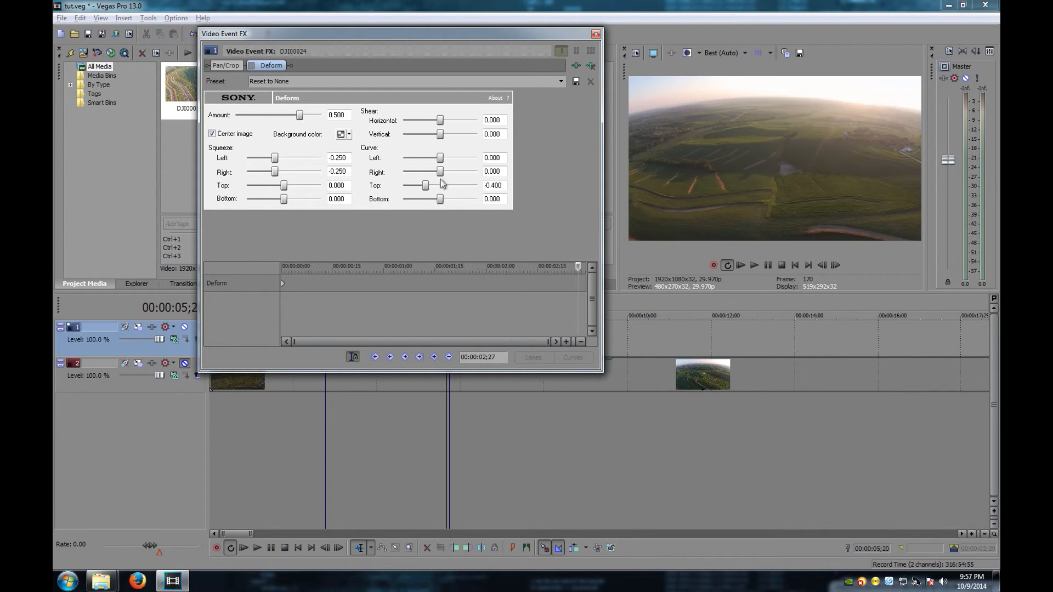
- Enable the Deform effect and keyframe its top curve at -1.000 near the end of the clip
{"action": "left_click_drag", "start_coordinate": [426, 186], "coordinate": [487, 192]}
{"action": "left_click", "coordinate": [251, 66]}
{"action": "left_click_drag", "start_coordinate": [477, 185], "coordinate": [402, 187]}
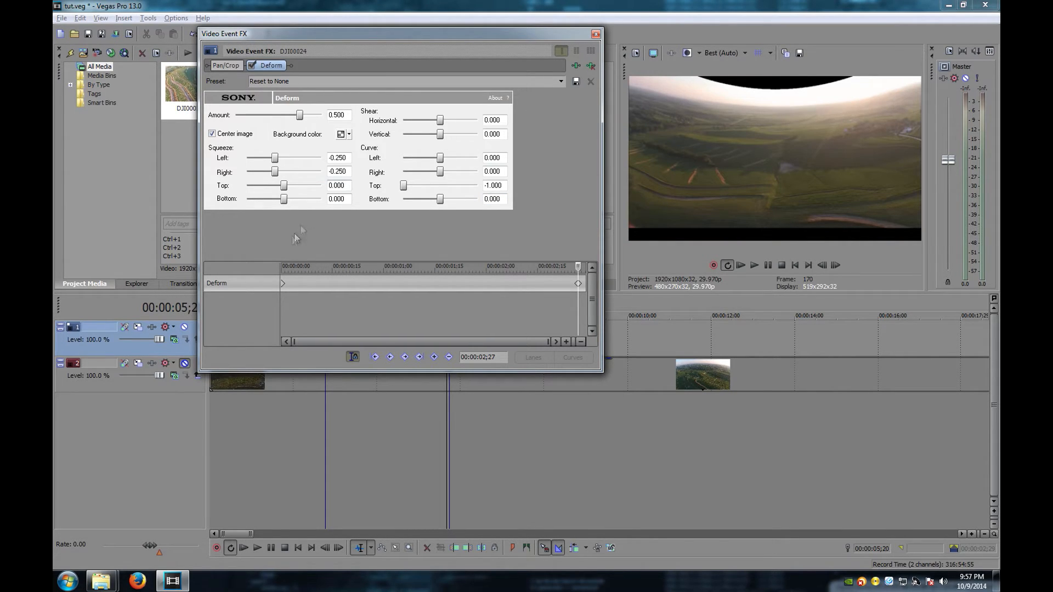
- Scrub between the first and last Deform keyframes to examine the changing curve, and close and reopen the clip's effect settings
{"action": "left_click", "coordinate": [280, 282]}
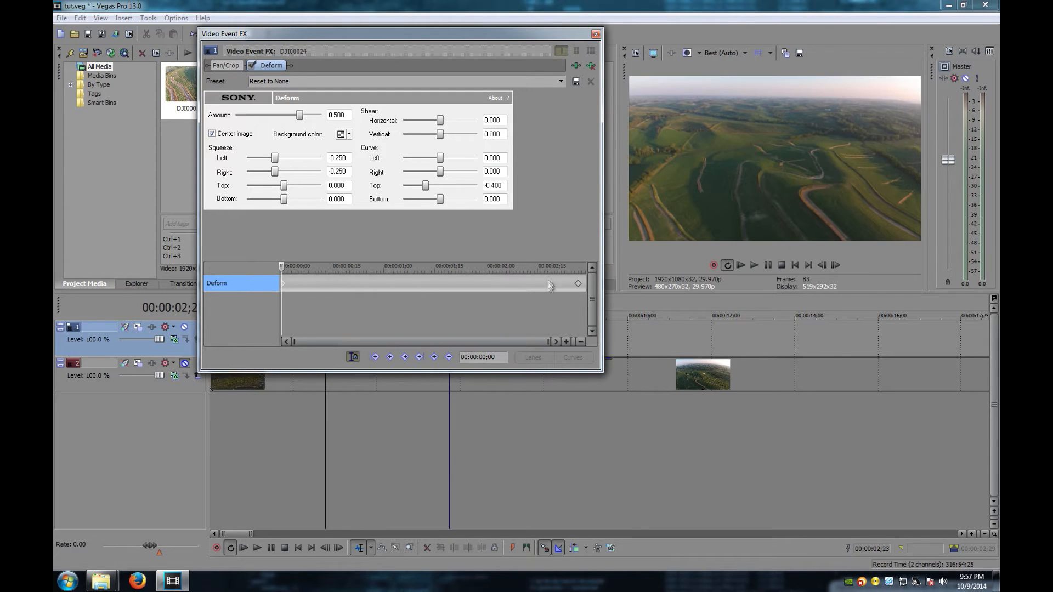
{"action": "left_click", "coordinate": [579, 286]}
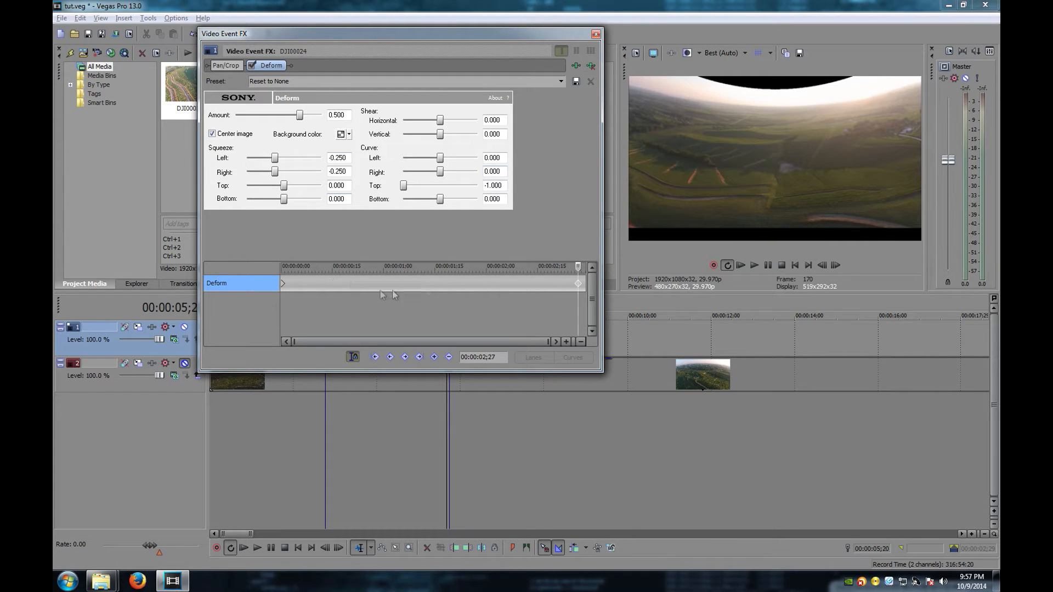
{"action": "left_click", "coordinate": [290, 284]}
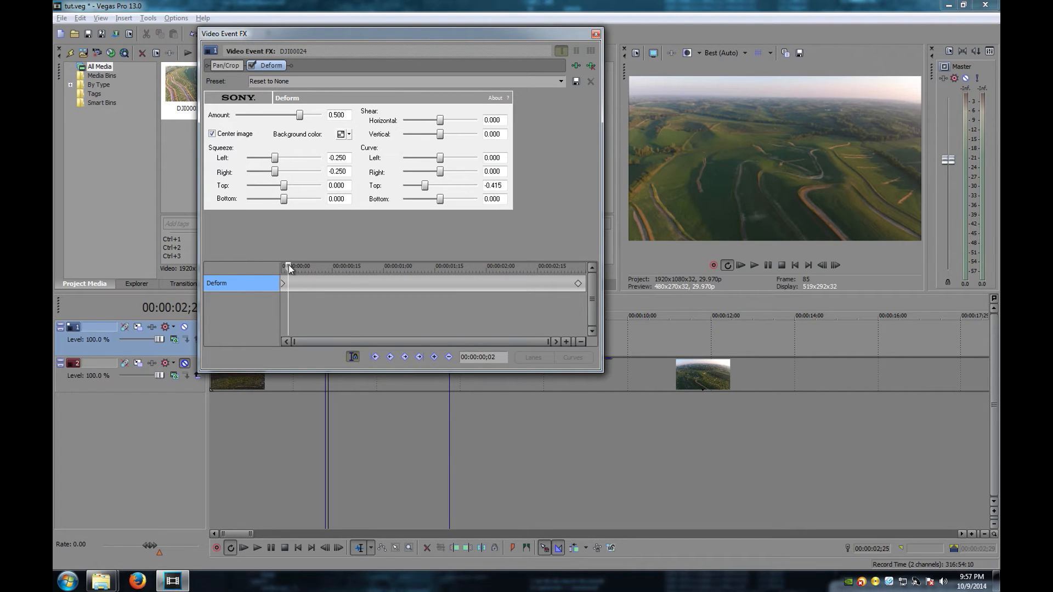
{"action": "left_click_drag", "start_coordinate": [288, 264], "coordinate": [577, 301]}
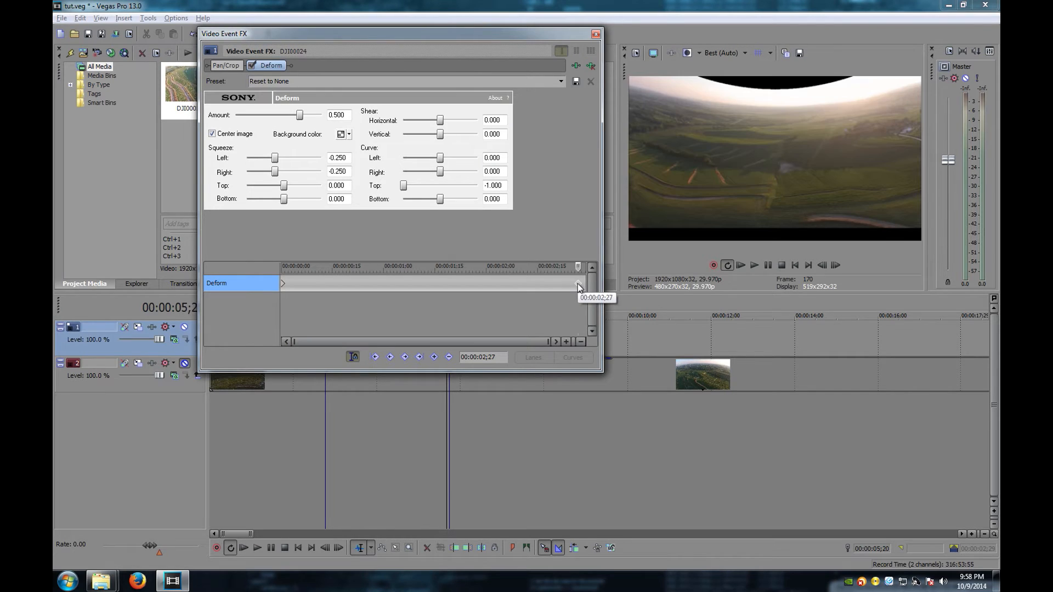
{"action": "left_click", "coordinate": [596, 33]}
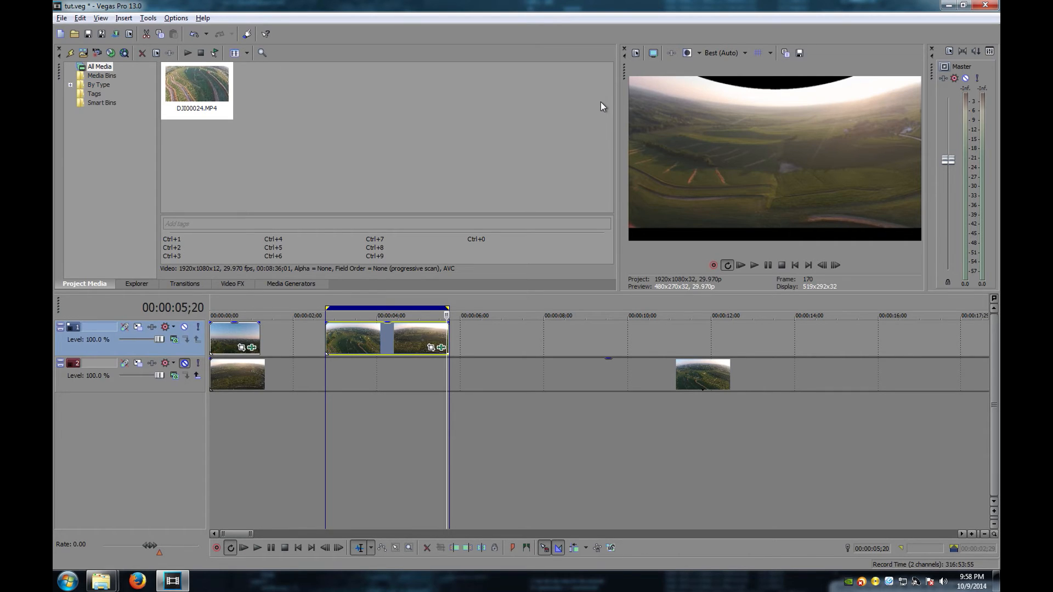
{"action": "left_click", "coordinate": [441, 348]}
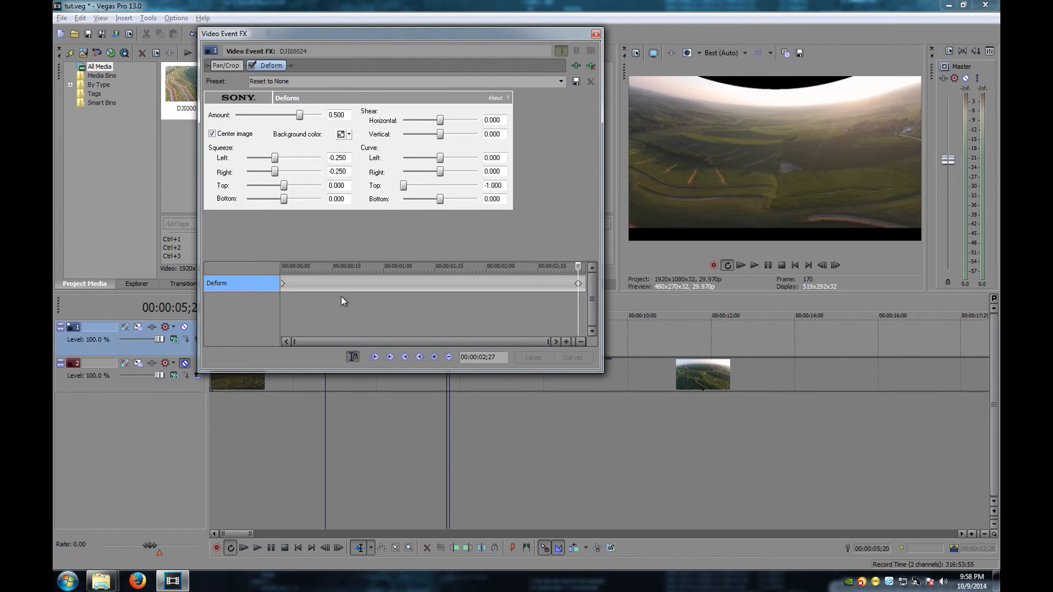
- Remove the end Deform keyframe from the second clip, leaving its top curve at -0.400, and preview the clip from 00:00:03;12
{"action": "left_click", "coordinate": [580, 282]}
{"action": "left_click", "coordinate": [283, 283]}
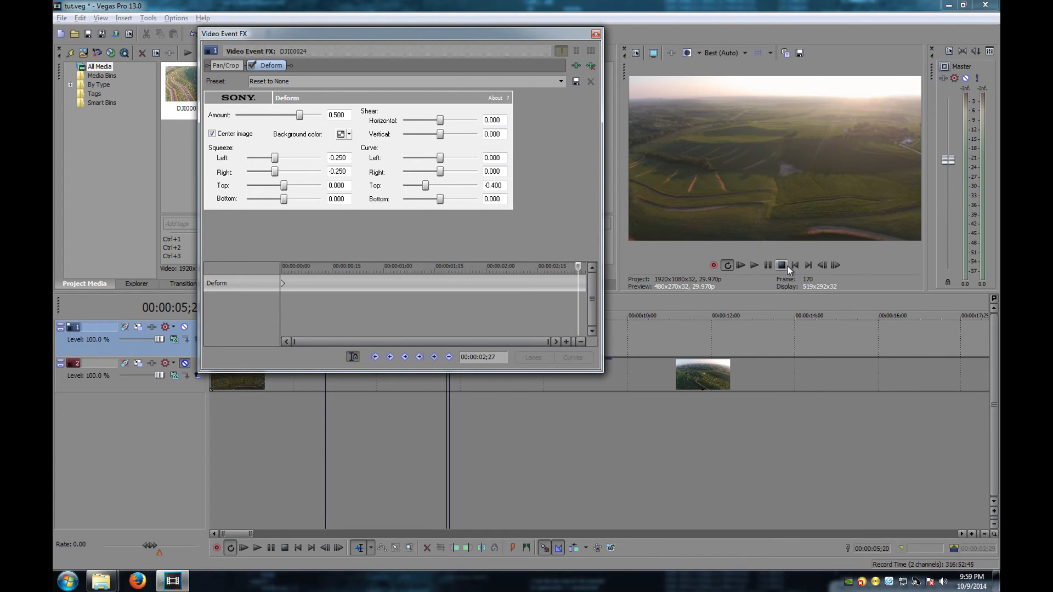
{"action": "left_click", "coordinate": [754, 265]}
{"action": "left_click", "coordinate": [351, 341]}
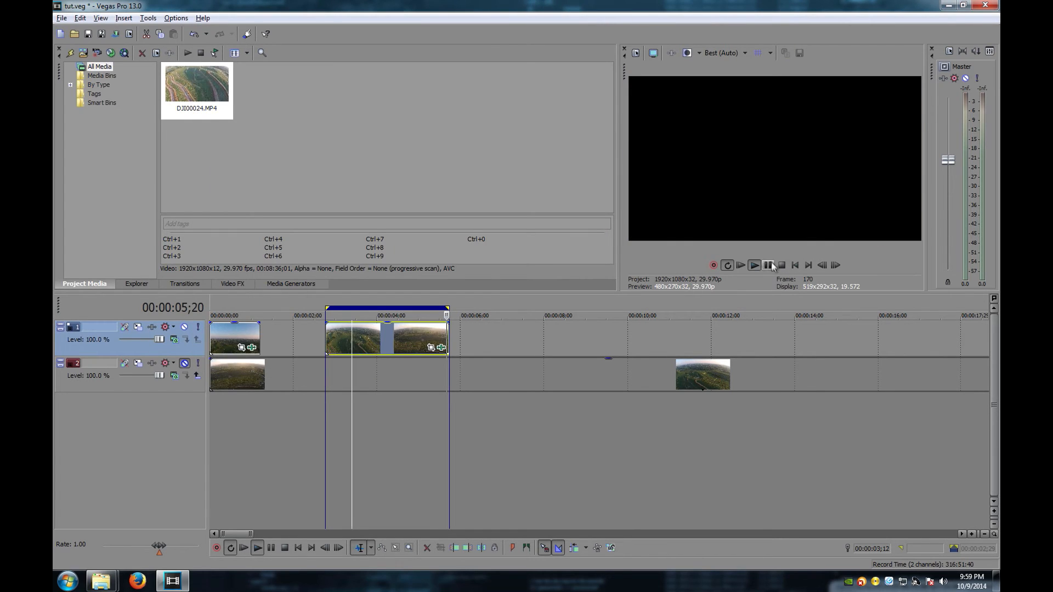
{"action": "left_click", "coordinate": [755, 265]}
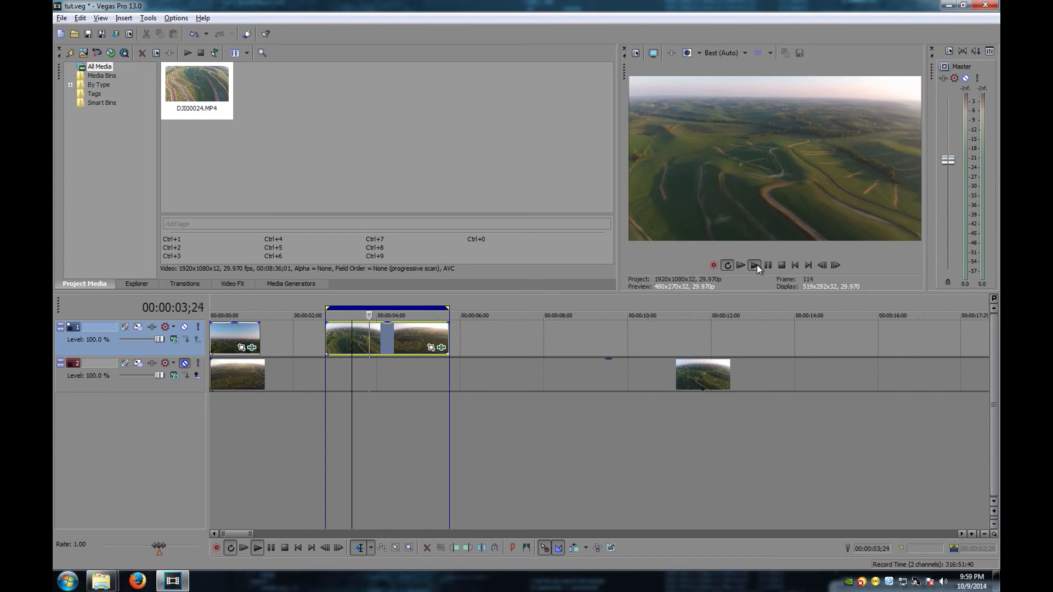
{"action": "left_click", "coordinate": [780, 265]}
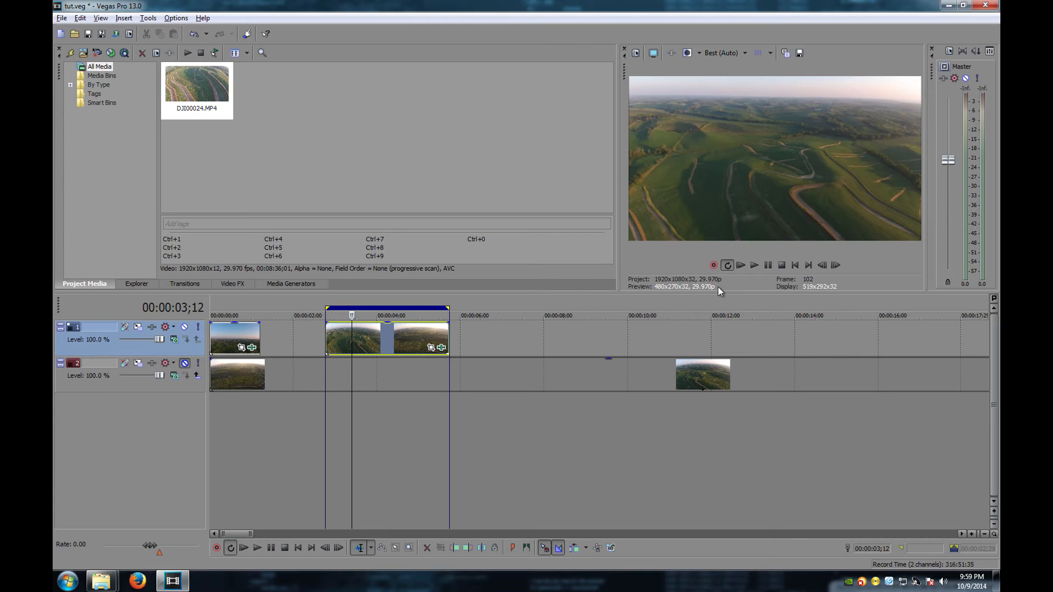
- Open the first clip's effect settings and compare its Deform values at the start keyframe and the 00:00:01;06 keyframe
{"action": "left_click", "coordinate": [252, 347]}
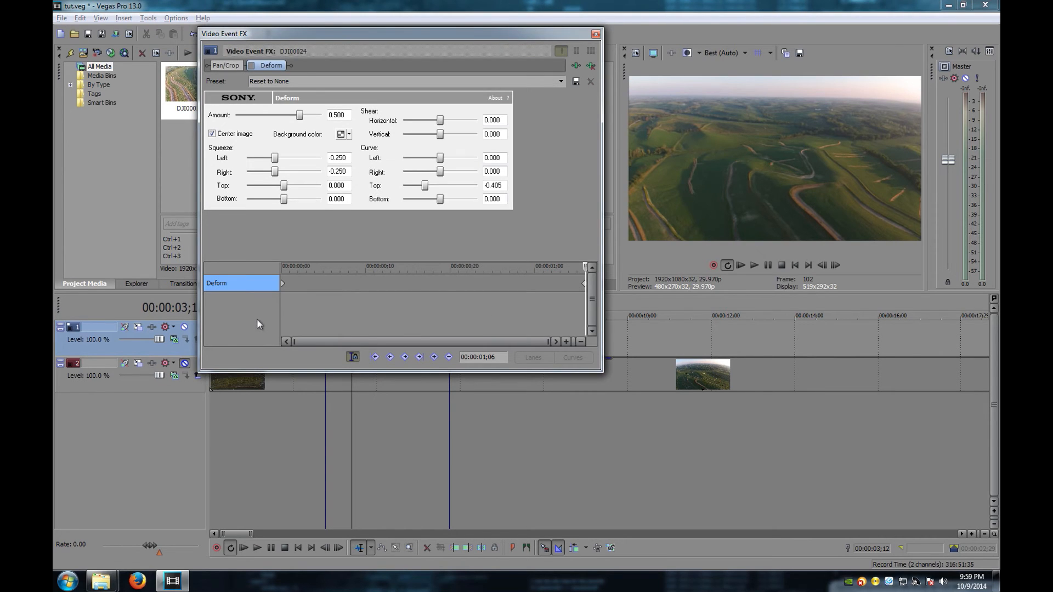
{"action": "left_click", "coordinate": [282, 284]}
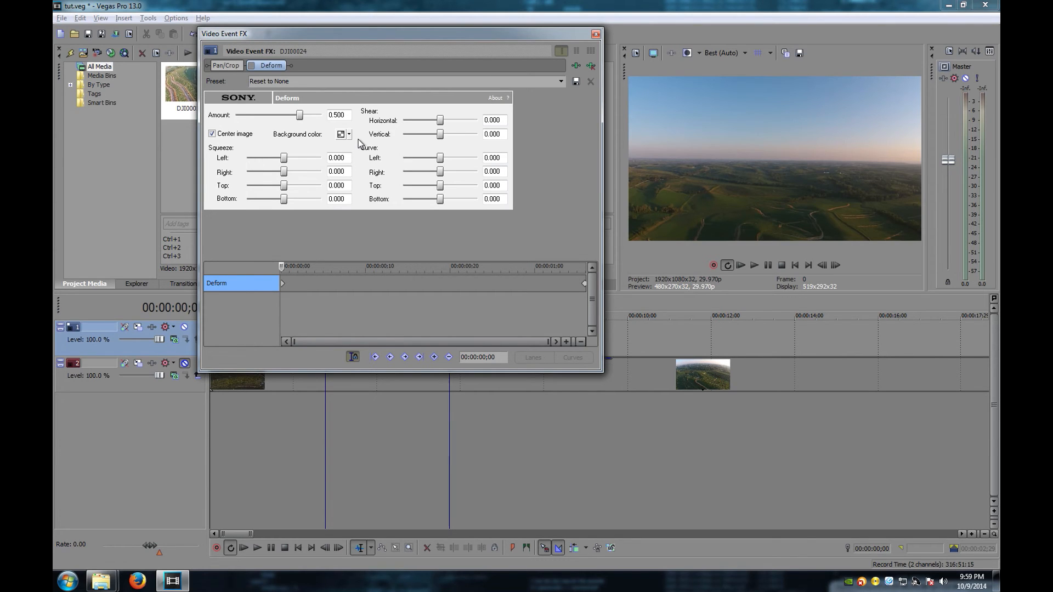
{"action": "left_click", "coordinate": [583, 284]}
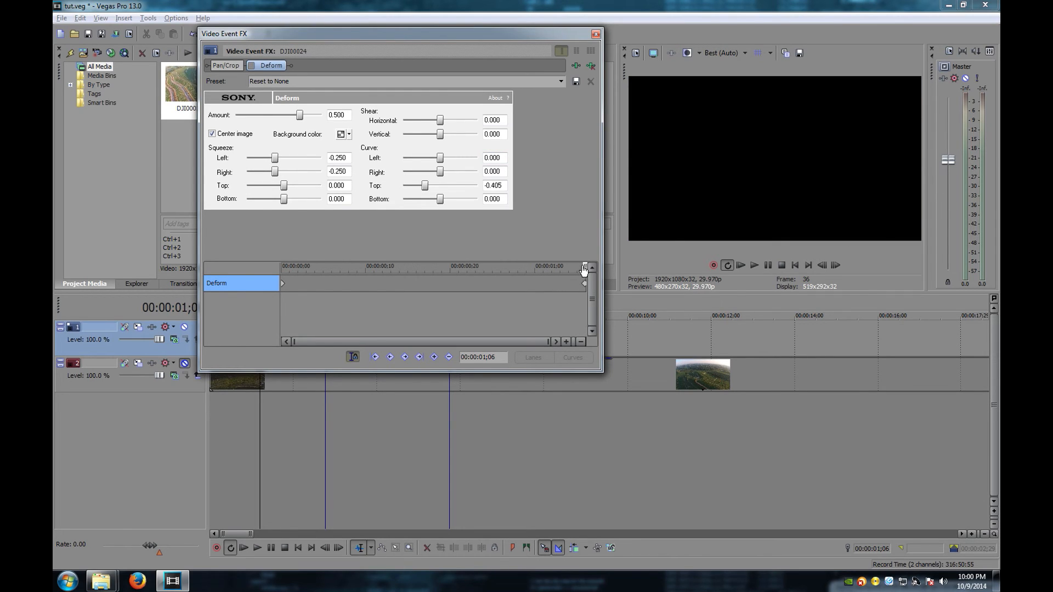
{"action": "left_click_drag", "start_coordinate": [585, 268], "coordinate": [580, 266]}
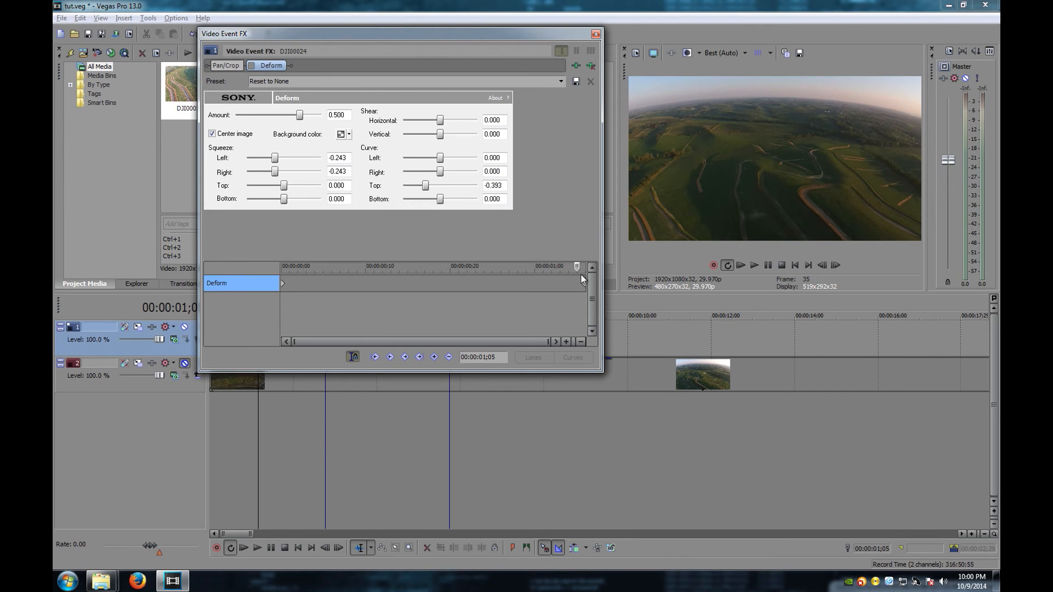
{"action": "left_click", "coordinate": [792, 267]}
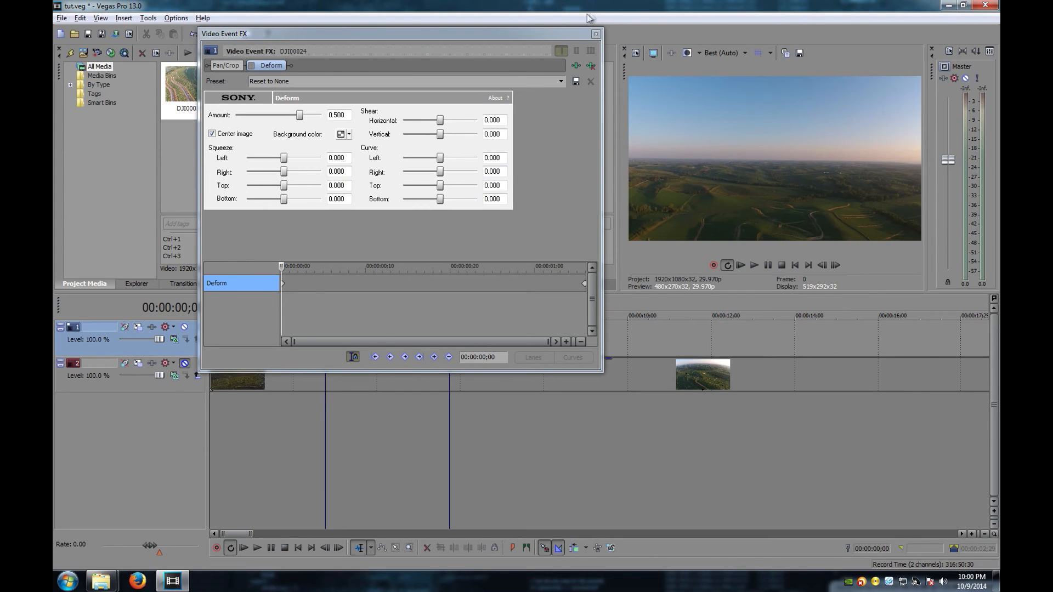
- Play the timeline from the start and enable the Deform effect on the first clip of track 1
{"action": "left_click", "coordinate": [596, 33]}
{"action": "left_click", "coordinate": [753, 265]}
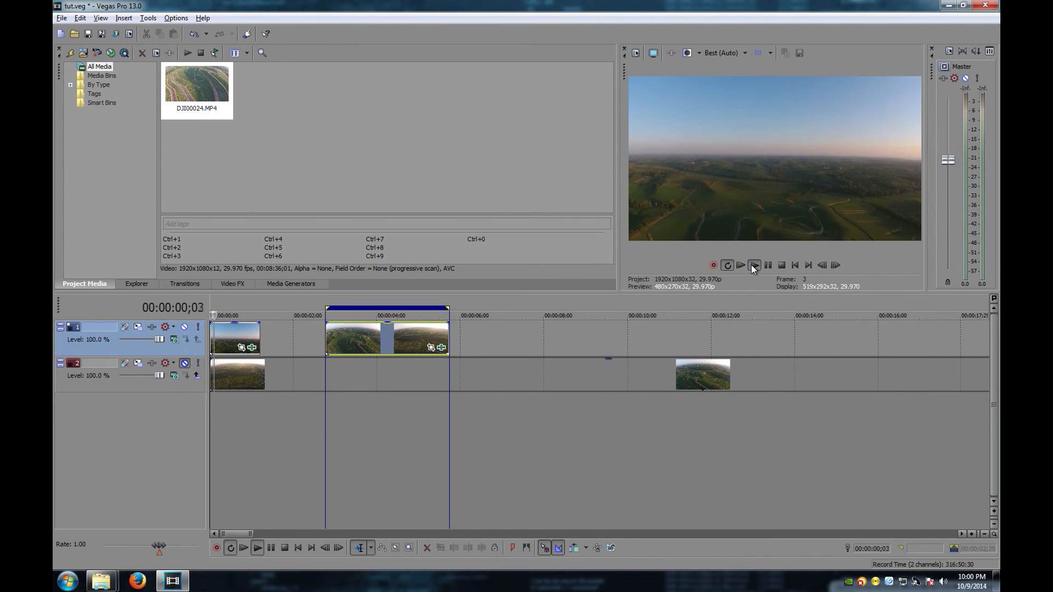
{"action": "left_click", "coordinate": [252, 348]}
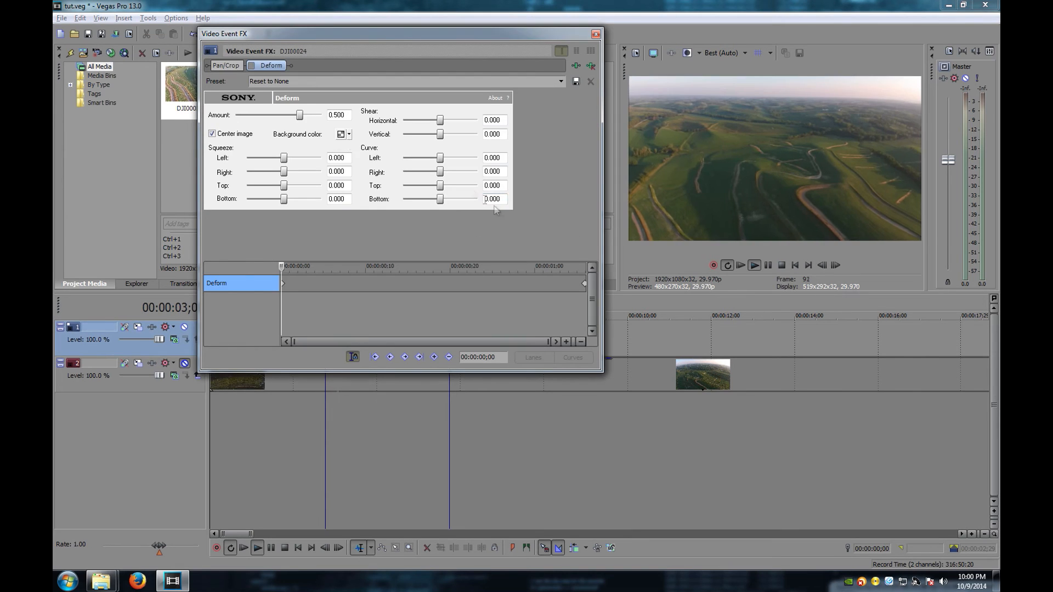
{"action": "left_click", "coordinate": [252, 66]}
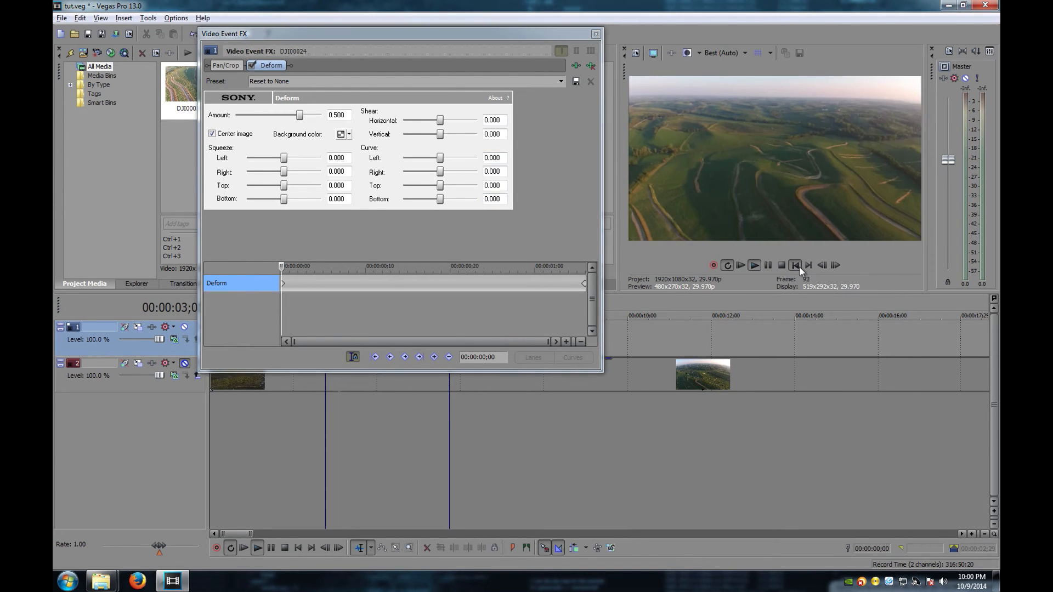
{"action": "left_click", "coordinate": [595, 34]}
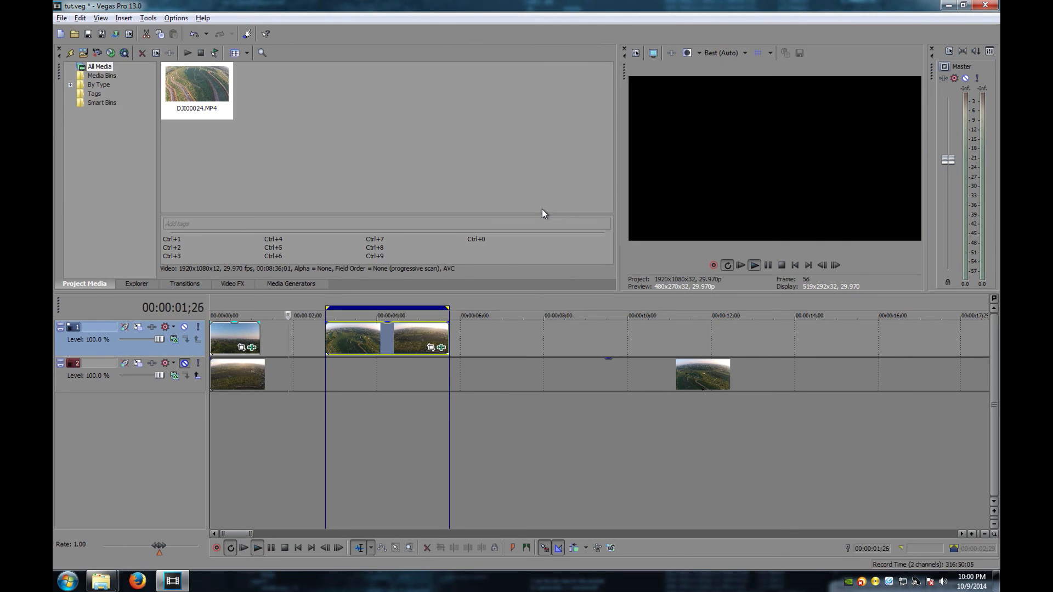
- Set the loop region to the first clip on track 1 and play it to examine the corrected horizon
{"action": "left_click", "coordinate": [213, 332]}
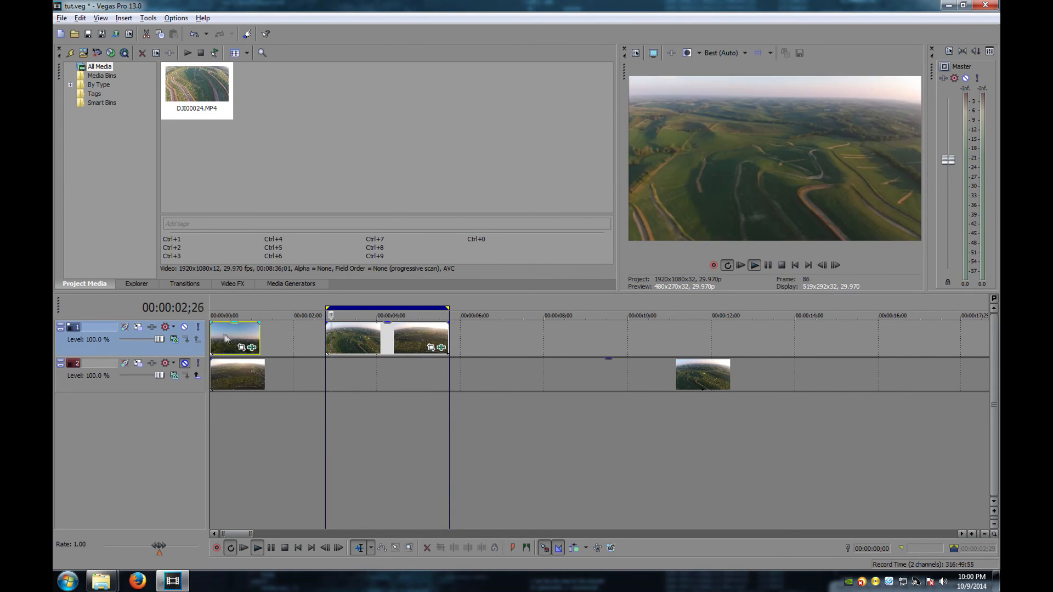
{"action": "double_click", "coordinate": [256, 338]}
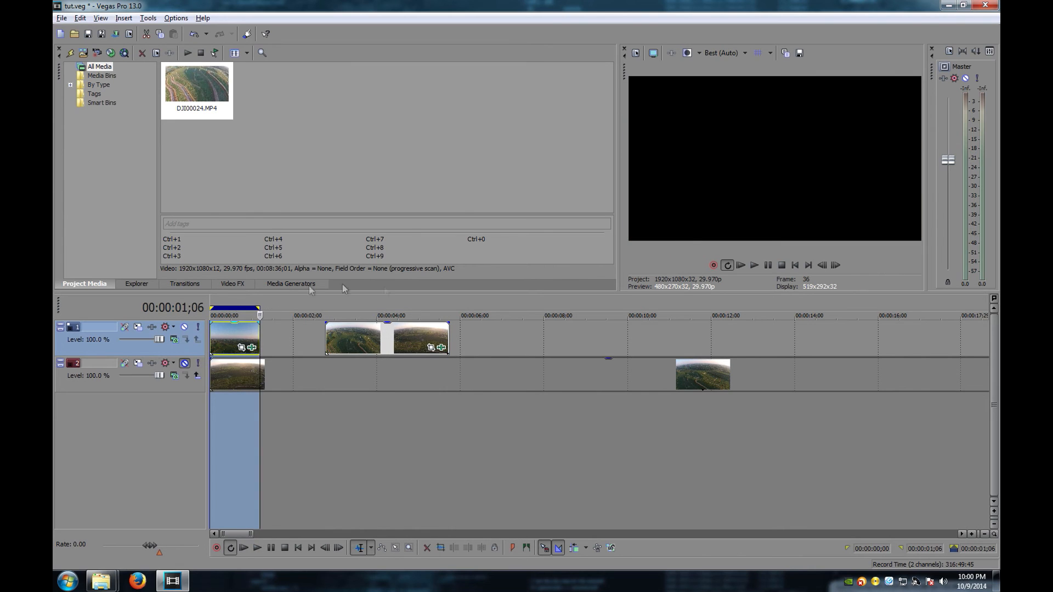
{"action": "key", "text": "space"}
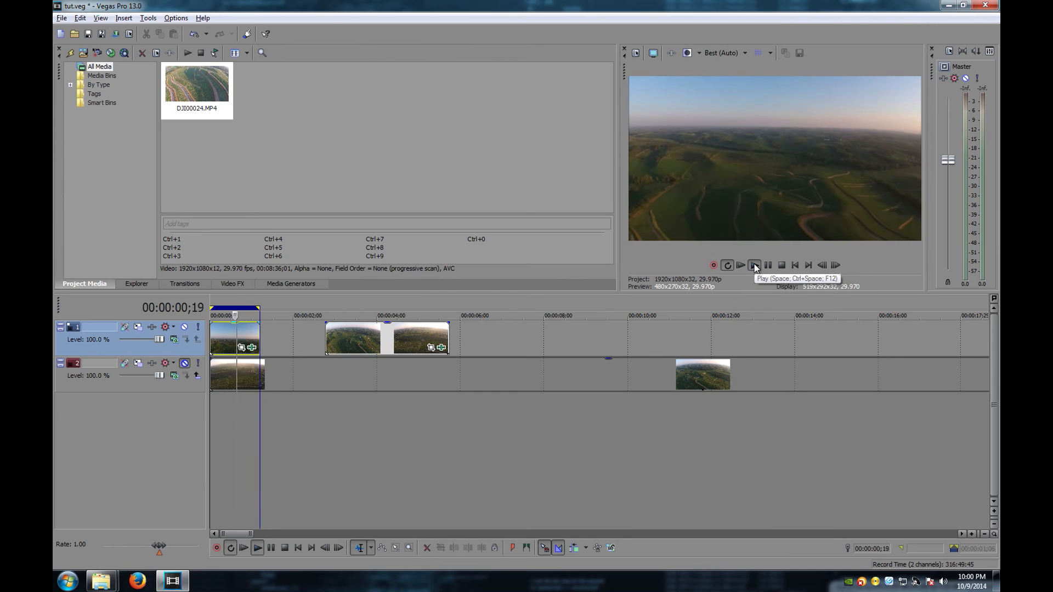
- Disable the Deform effect on the first clip during looped playback to compare the uncorrected horizon, and close its effect settings
{"action": "left_click", "coordinate": [251, 348]}
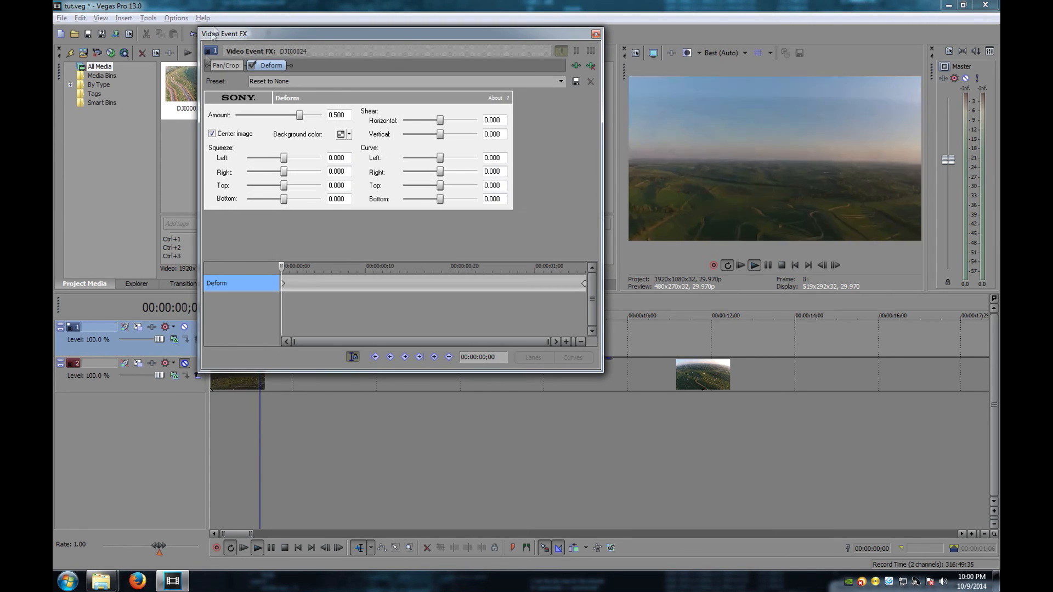
{"action": "left_click", "coordinate": [251, 66]}
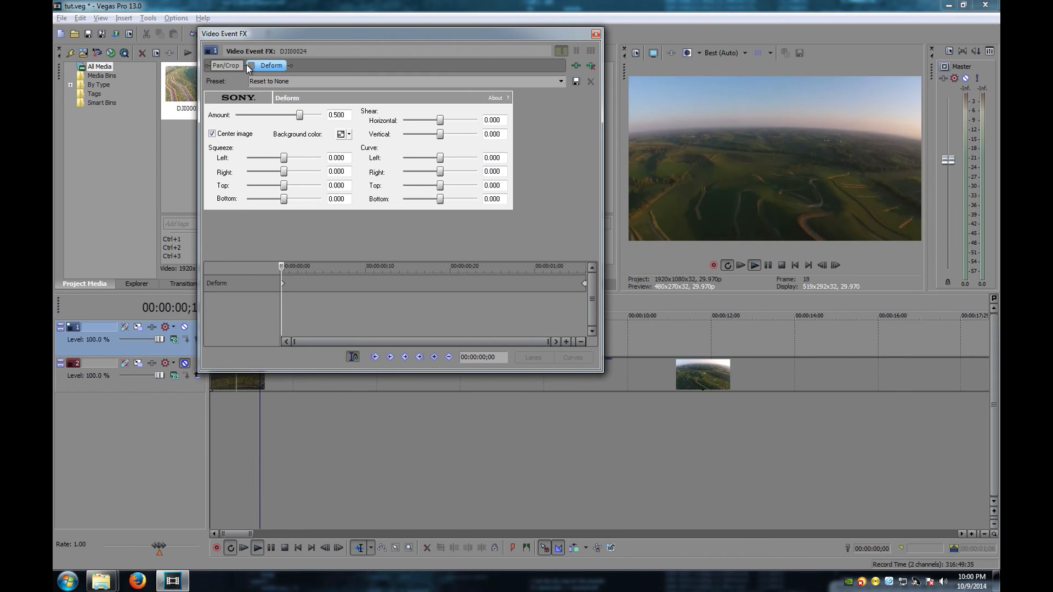
{"action": "left_click", "coordinate": [596, 35]}
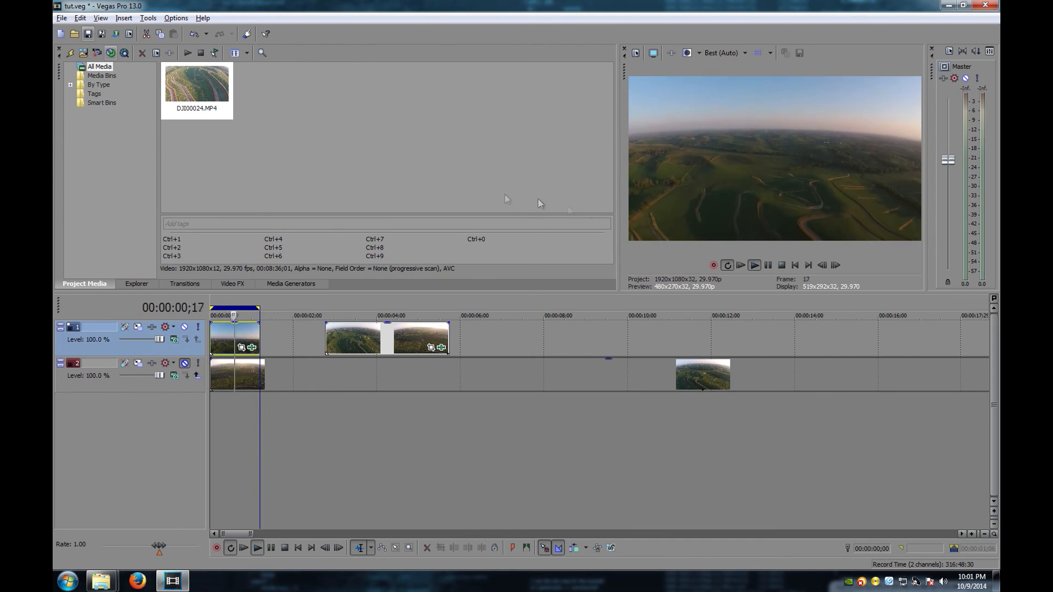
- Stop the looped playback and minimize the editor window
{"action": "left_click", "coordinate": [781, 265]}
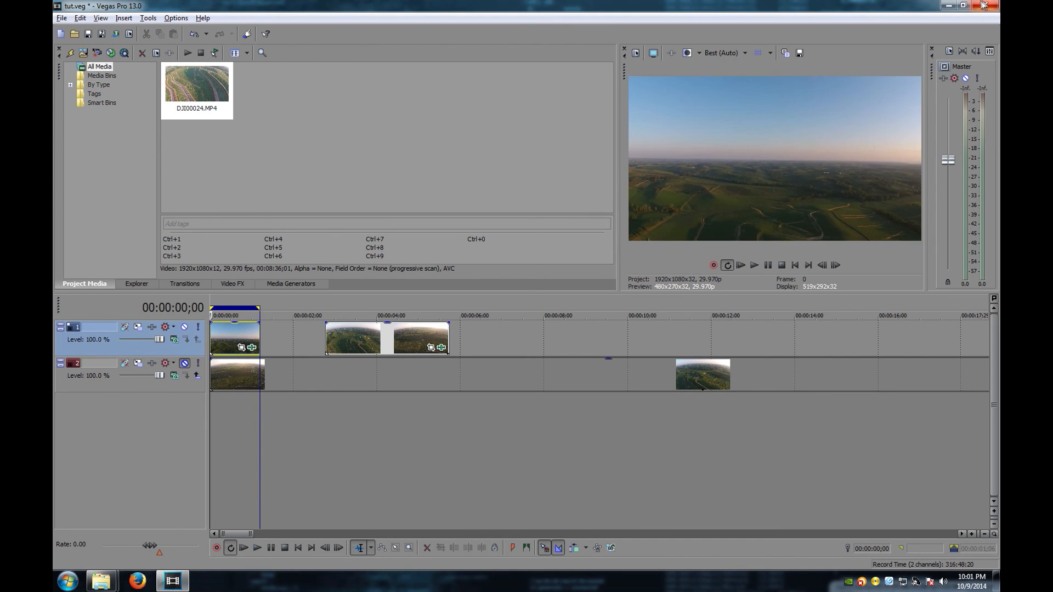
{"action": "left_click", "coordinate": [952, 7]}
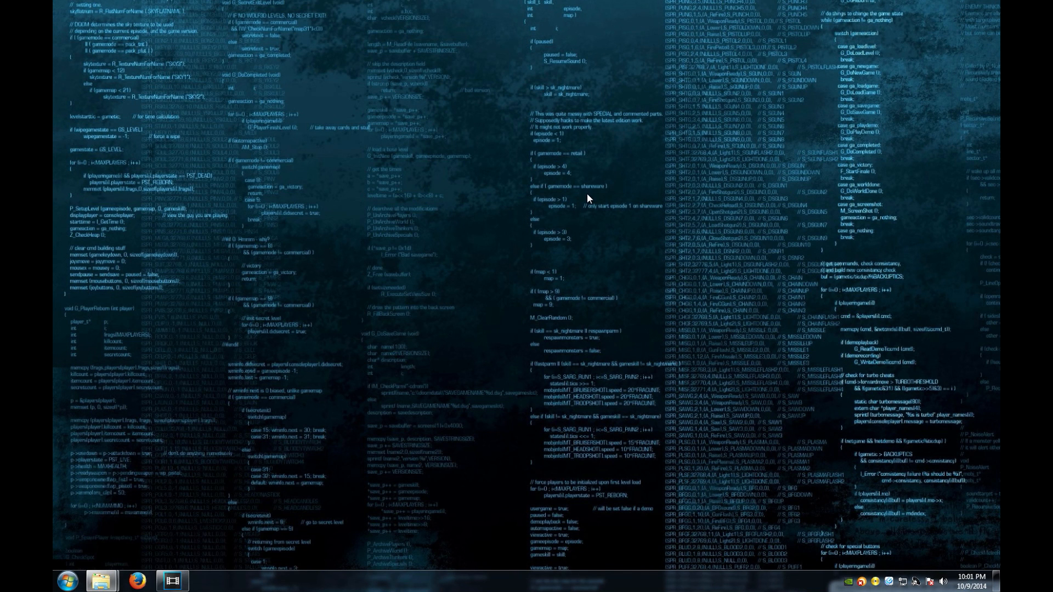